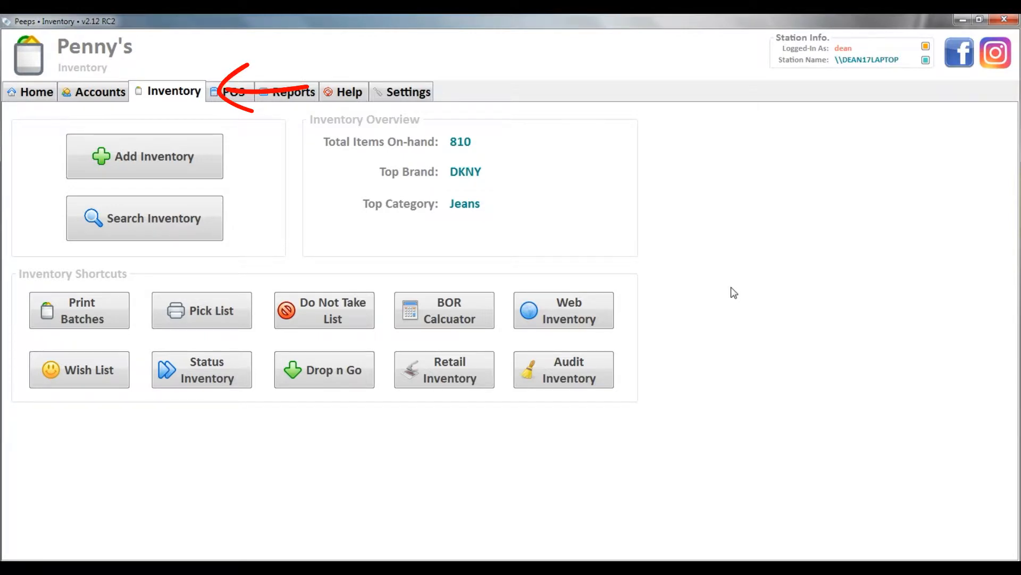
pyautogui.click(189, 162)
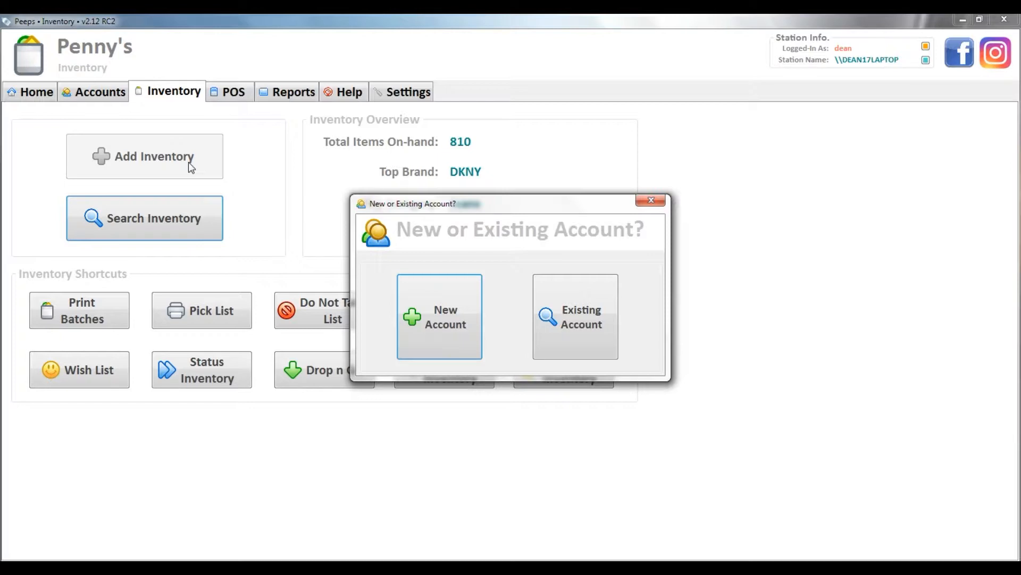
pyautogui.click(425, 318)
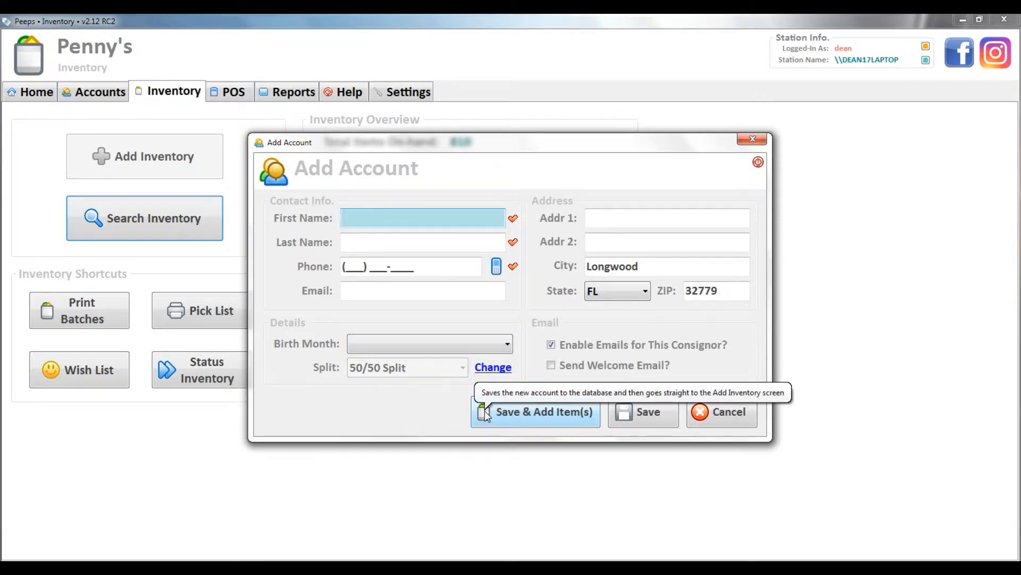
pyautogui.click(700, 416)
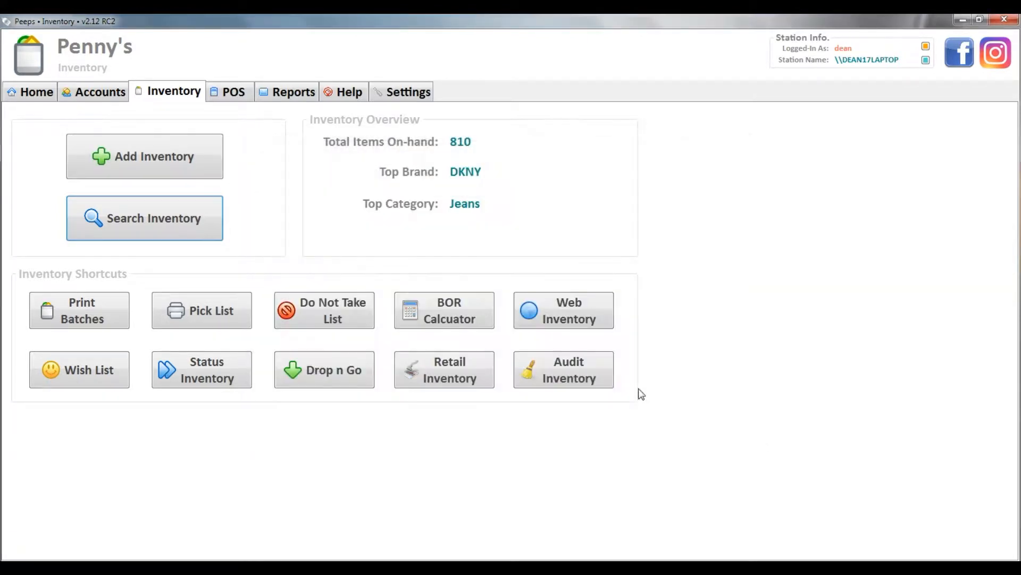
# Start adding inventory to the last account in the VIP accounts list
pyautogui.click(109, 98)
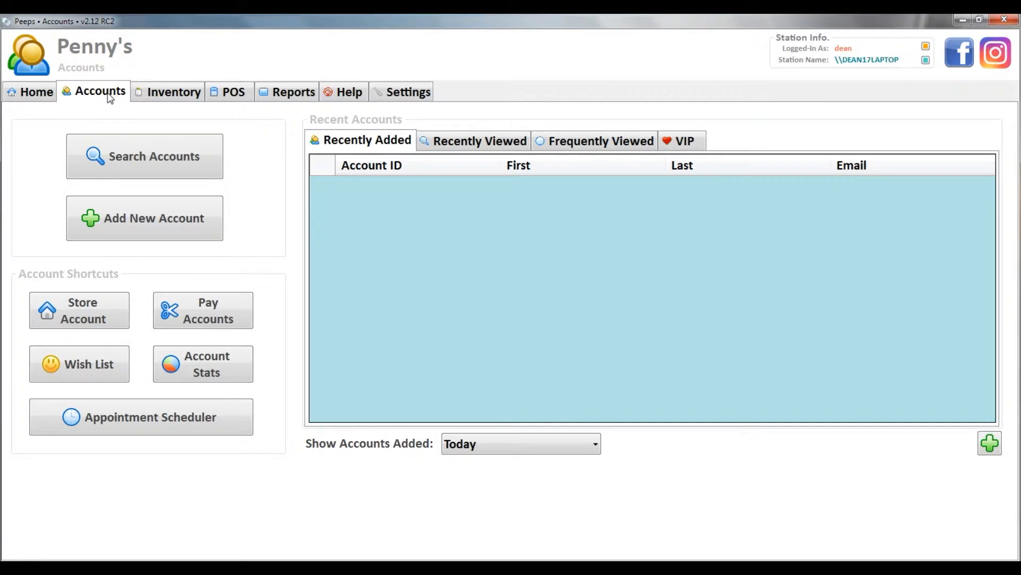
pyautogui.click(668, 142)
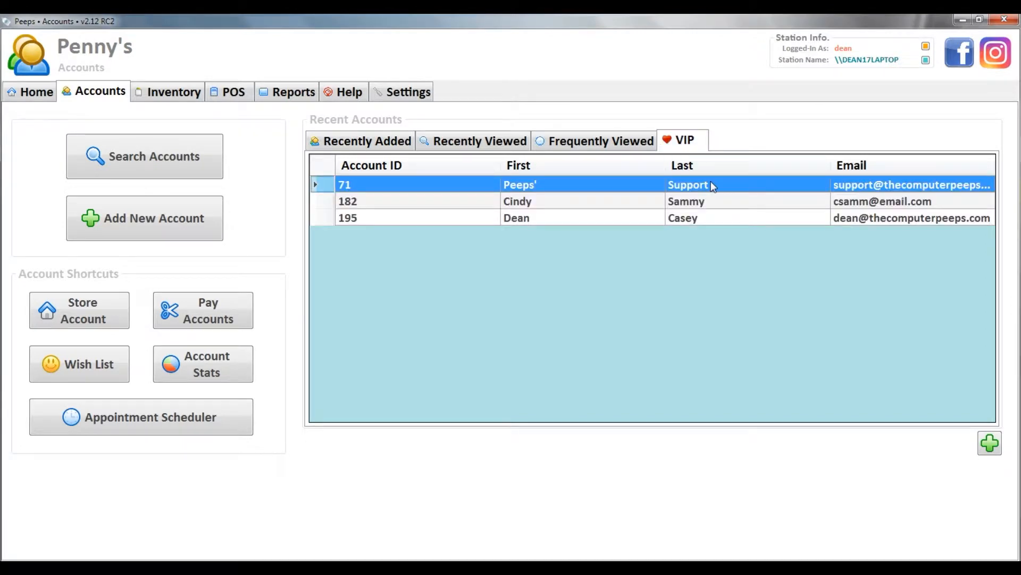
pyautogui.click(723, 217)
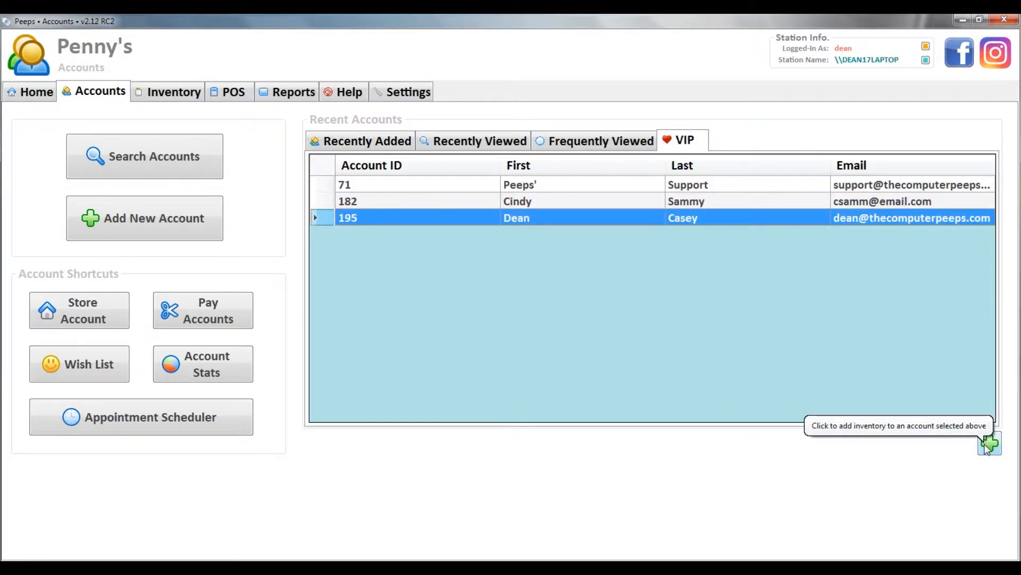
pyautogui.click(988, 445)
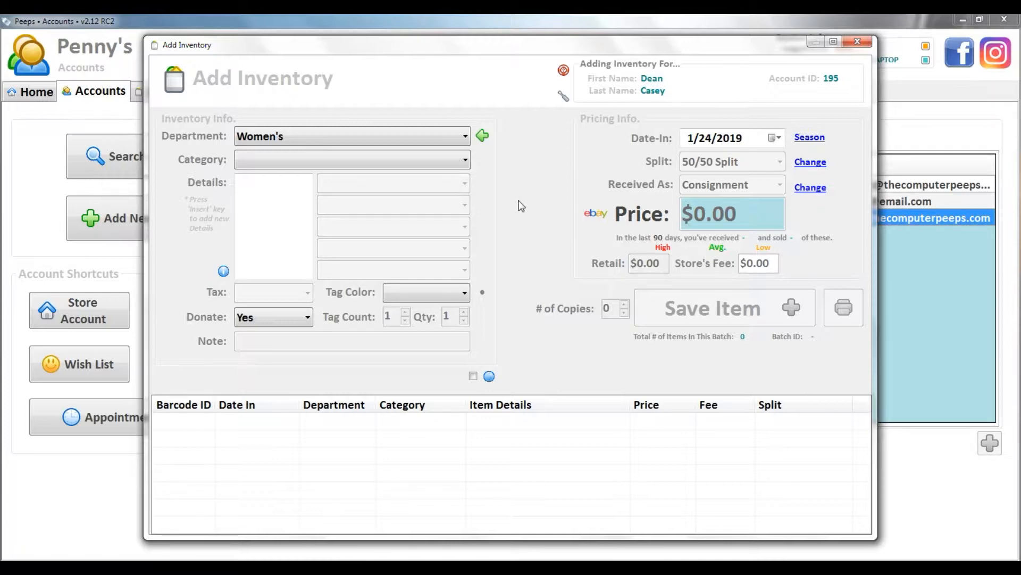
# Set the new Women's item's category to Jeans and its brand to Gap
pyautogui.press('Tab')
pyautogui.press('j')
pyautogui.press('Tab')
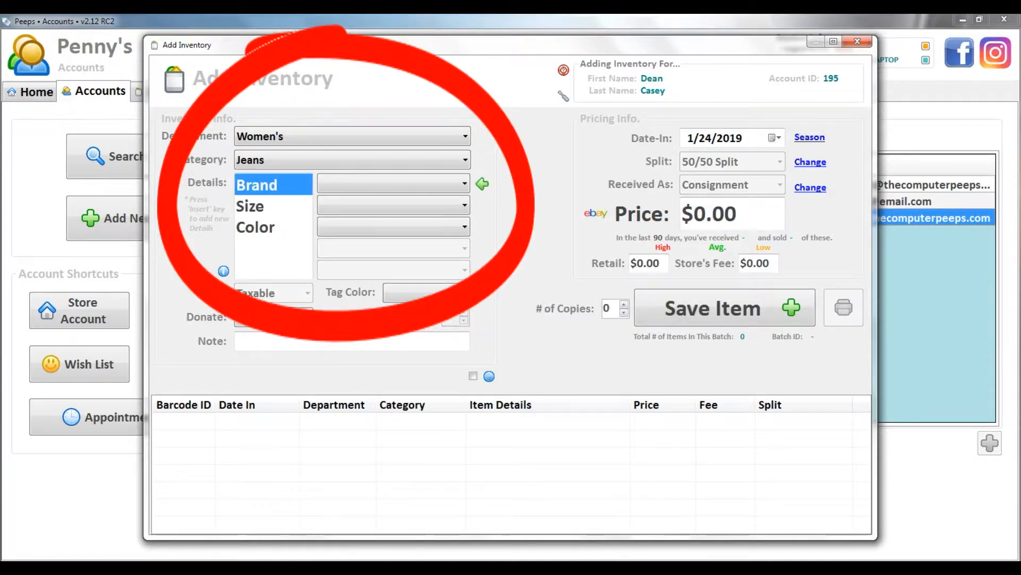
pyautogui.press('d')
pyautogui.press('Tab')
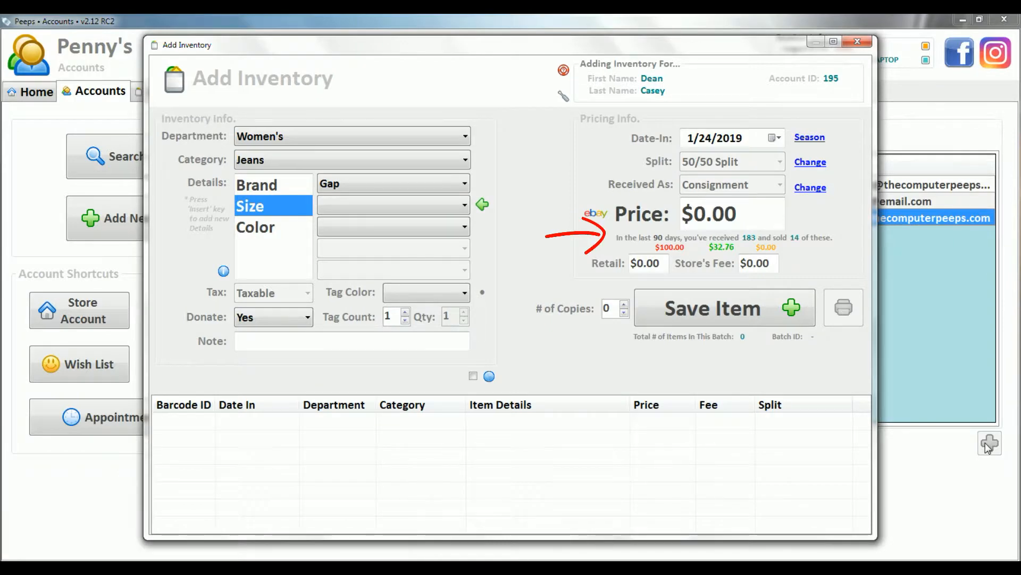
# Check the average number of days to sell Gap jeans and apply the suggested Dept. Store price of $30.00
pyautogui.click(795, 238)
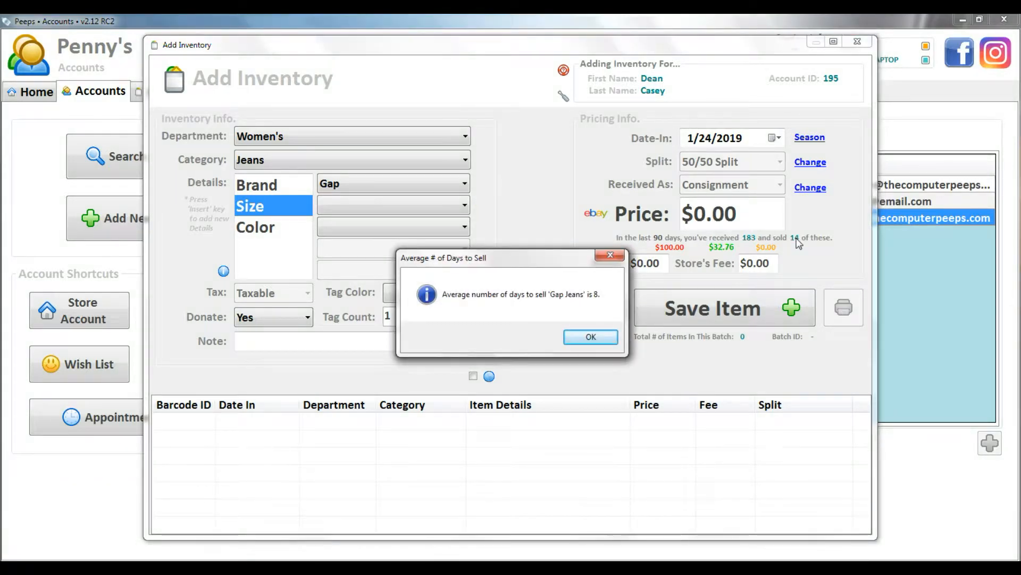
pyautogui.click(607, 336)
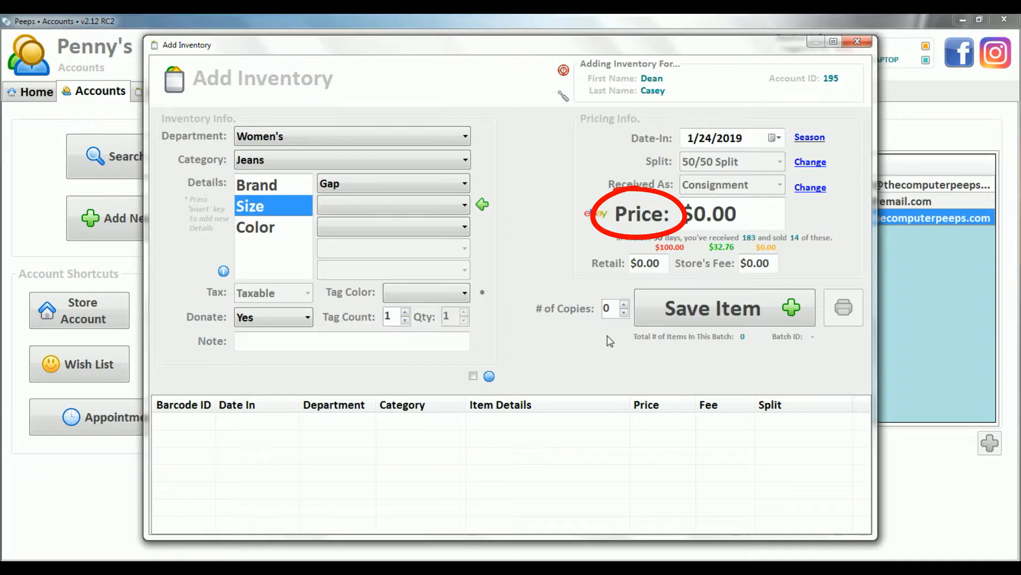
pyautogui.click(638, 222)
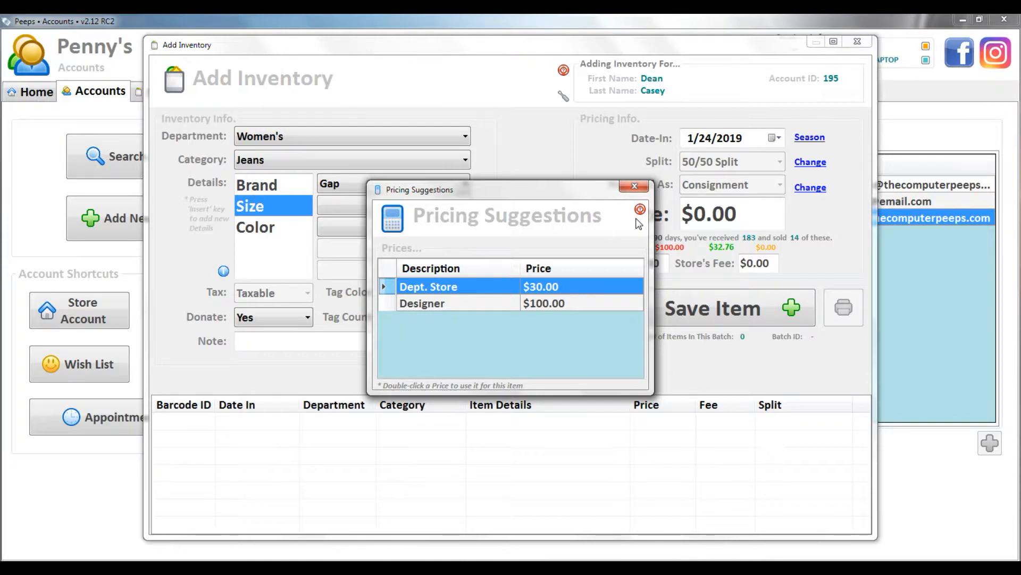
pyautogui.doubleClick(572, 290)
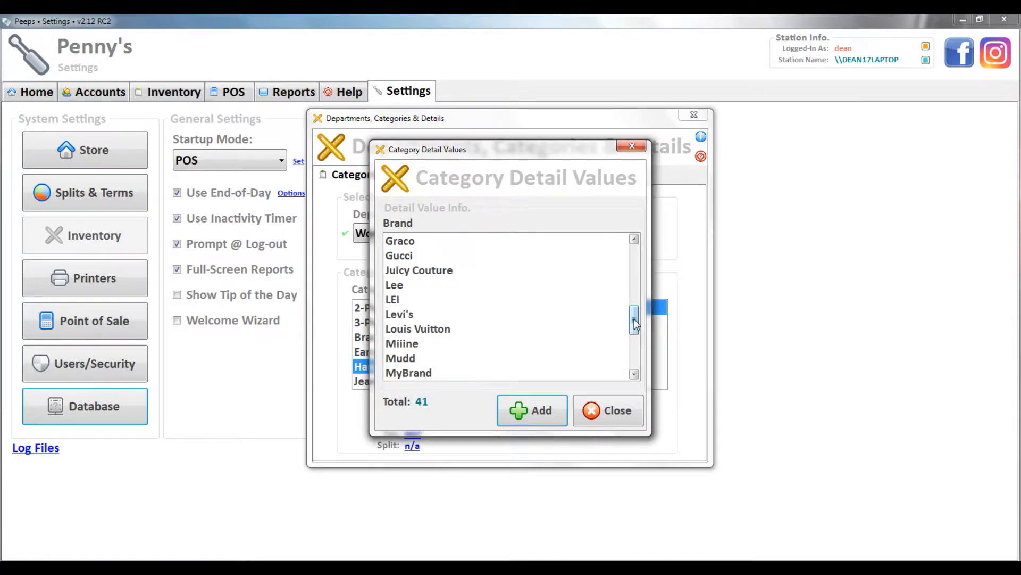
# Open the Louis Vuitton brand's minimum price in the handbag category's brand values
pyautogui.doubleClick(456, 330)
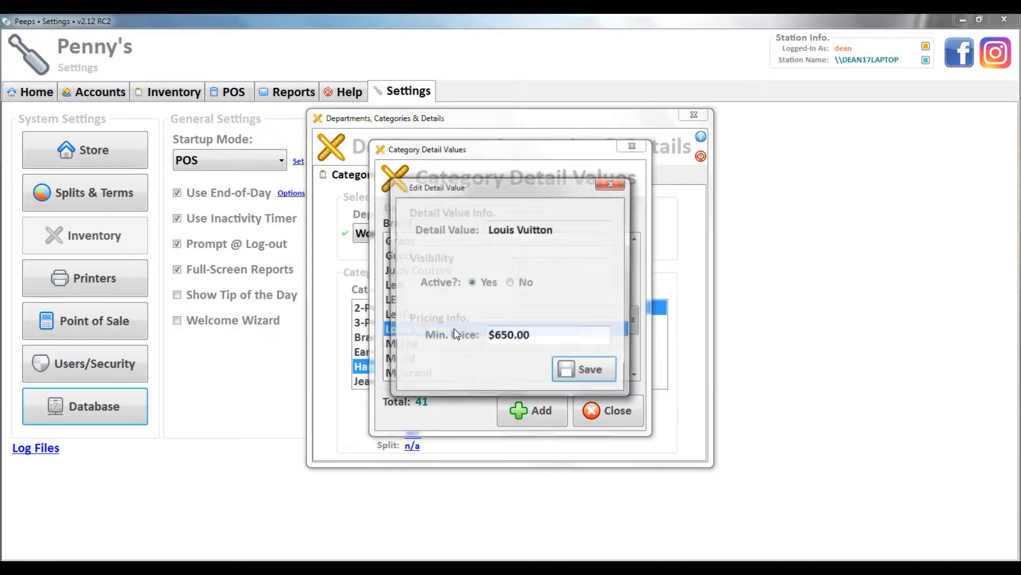
pyautogui.click(556, 338)
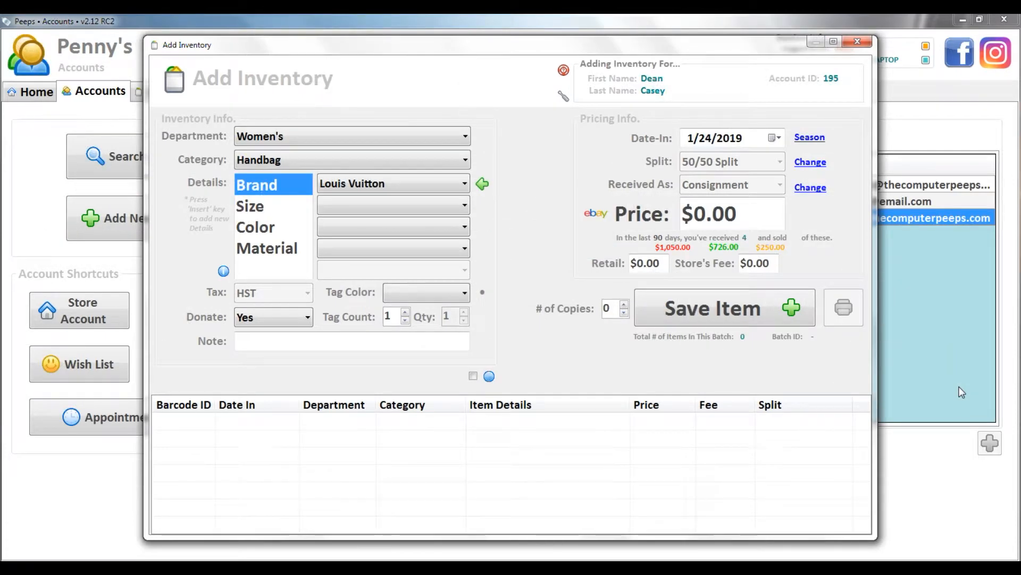
# Set the Louis Vuitton handbag's size to Large, color to Brown and material to Leather
pyautogui.press('Down')
pyautogui.write('Large')
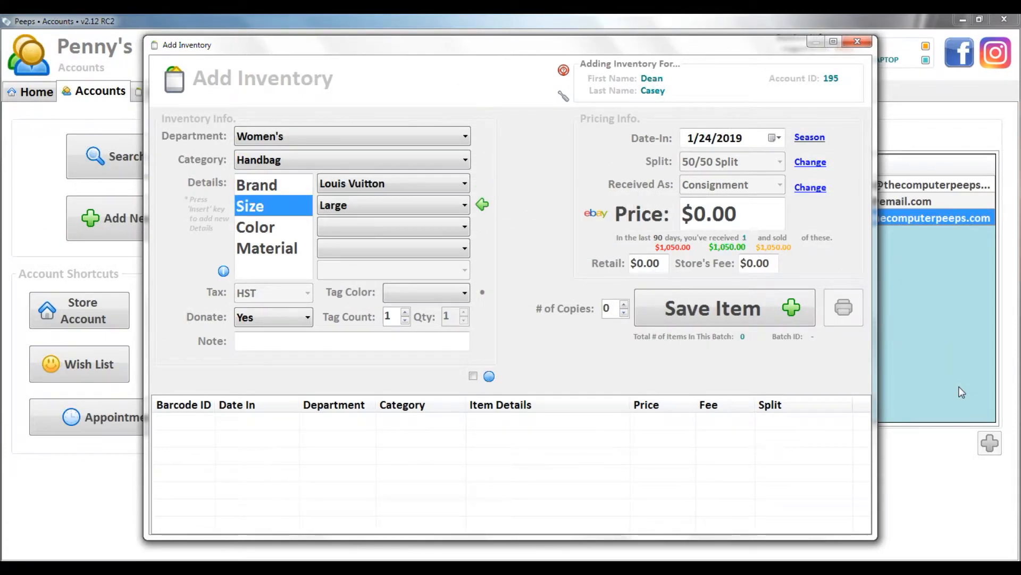
pyautogui.press('Down')
pyautogui.write('Brown')
pyautogui.press('Down')
pyautogui.write('Leather')
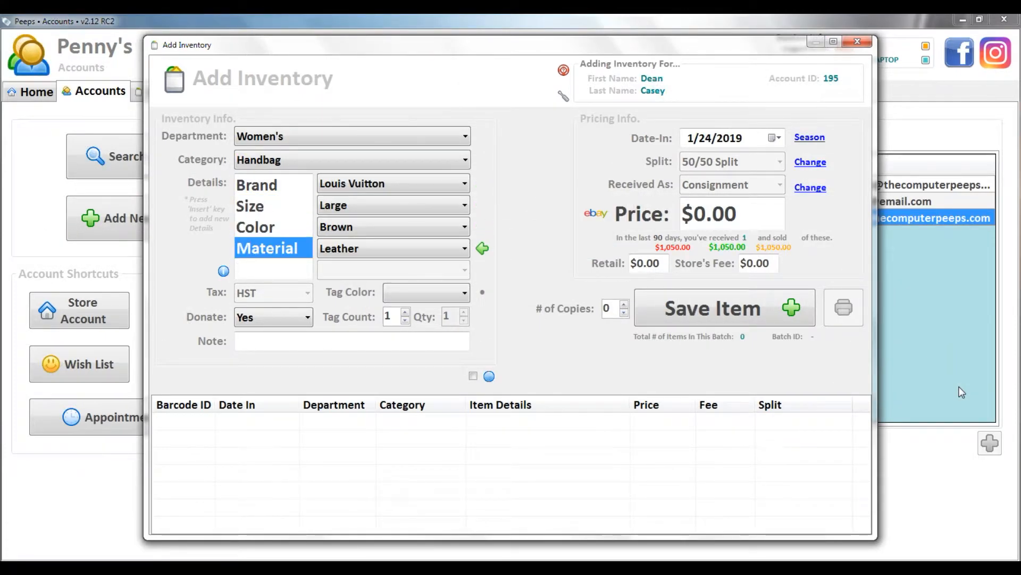
pyautogui.press('Tab')
pyautogui.press('Tab')
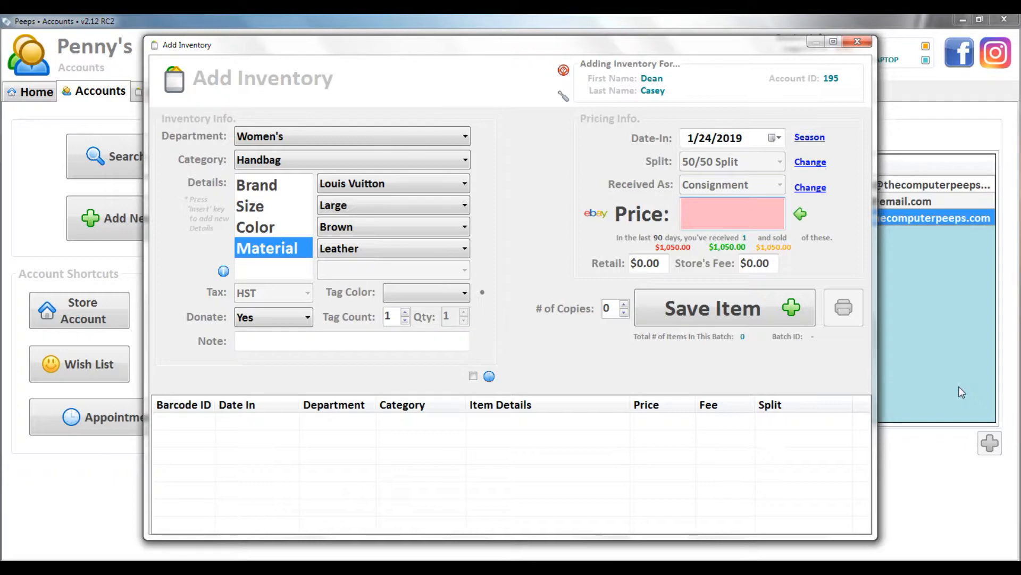
# Try to save the Louis Vuitton handbag at a price of $60.00
pyautogui.write('60')
pyautogui.press('Return')
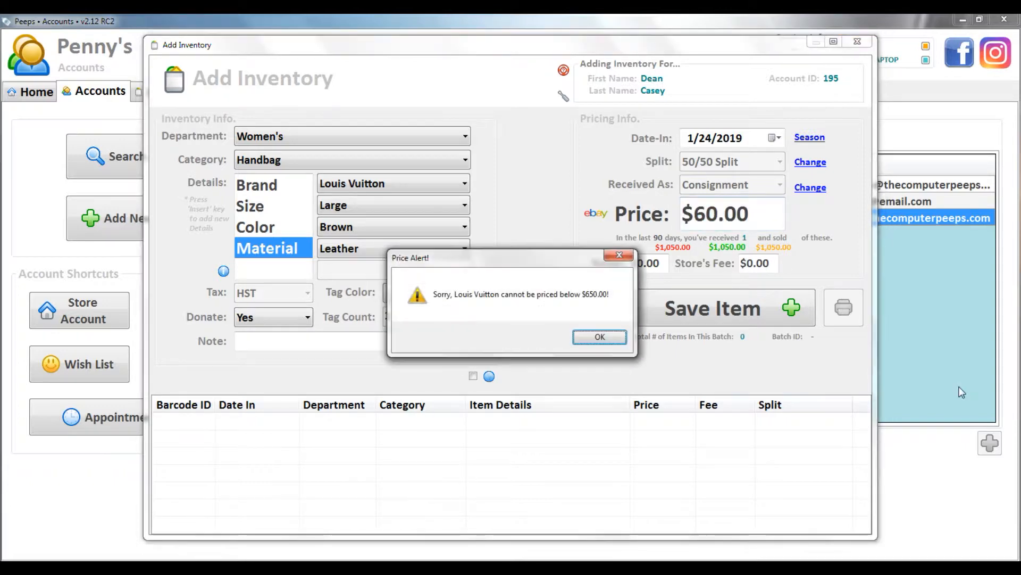
pyautogui.press('Return')
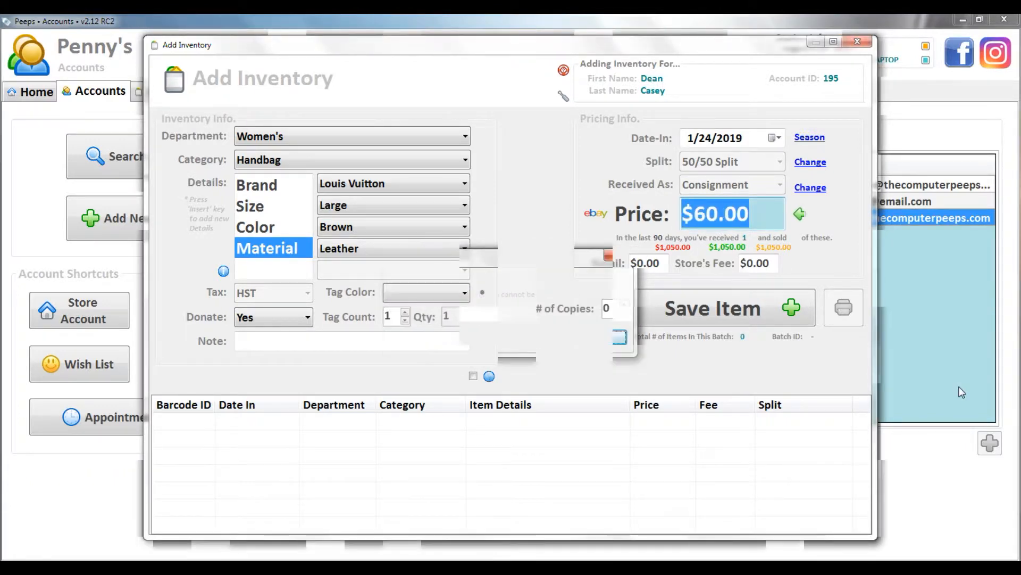
# Price the Louis Vuitton handbag at $675 and save the item to the batch
pyautogui.write('675')
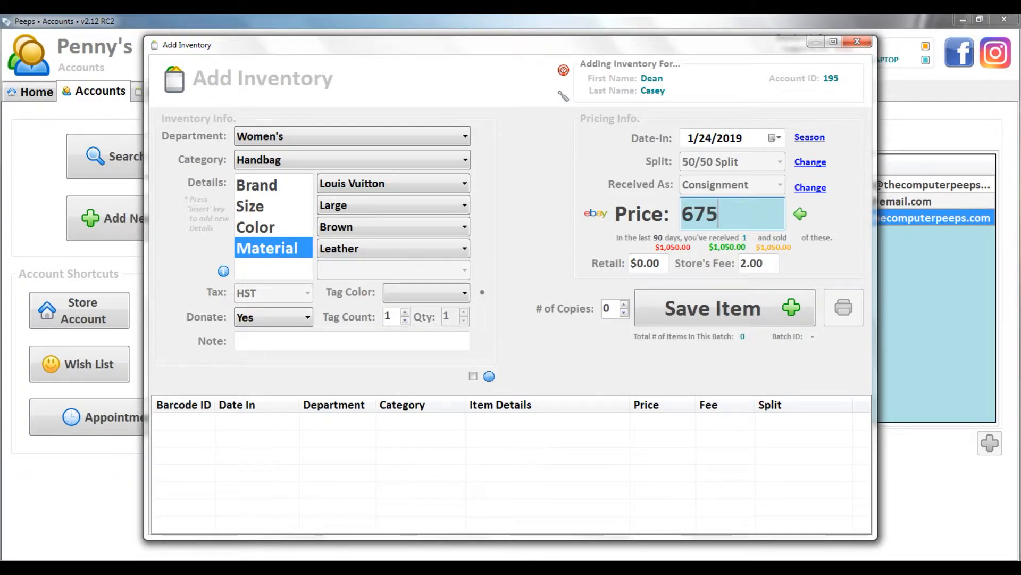
pyautogui.press('Return')
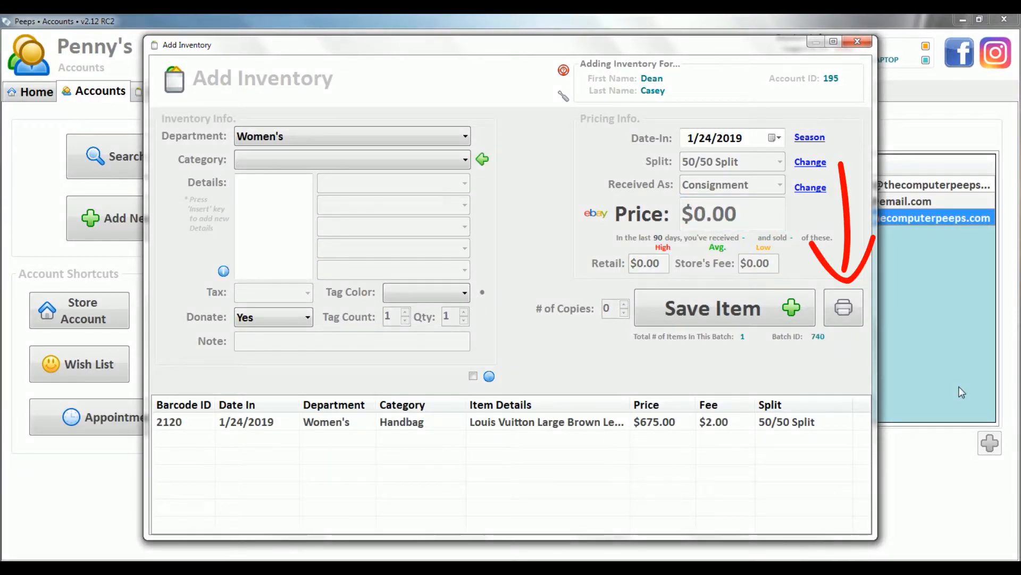
# Finish the batch and print its tags with the 1-Across (Landscape) label on the Zebra LP2844, including the drop-off receipt
pyautogui.click(852, 315)
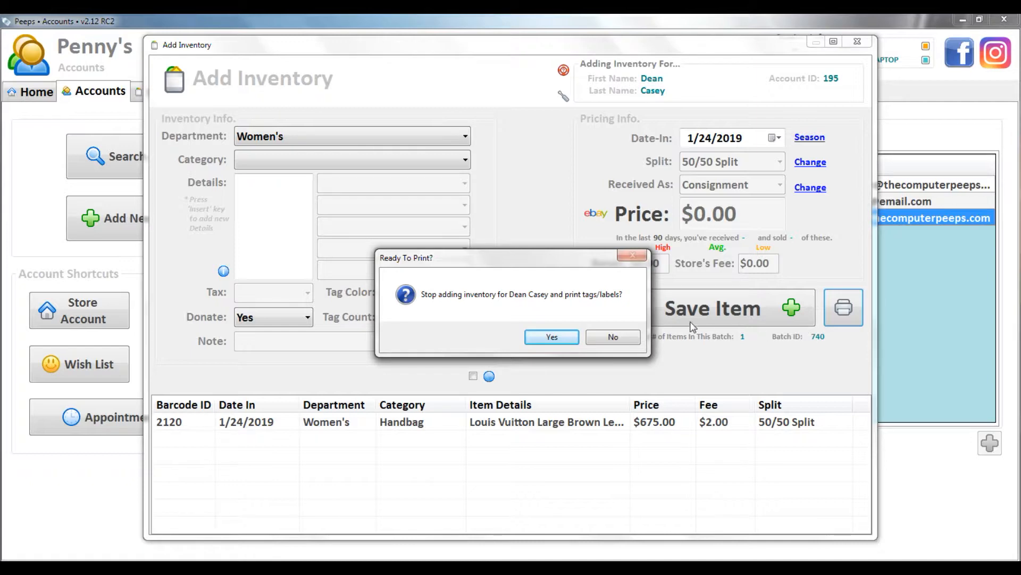
pyautogui.click(552, 338)
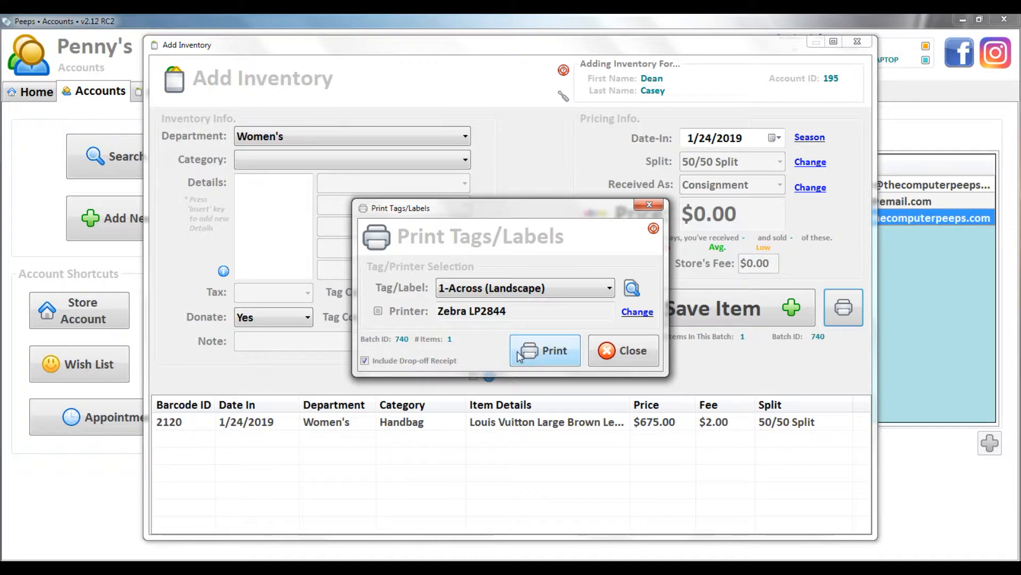
pyautogui.click(543, 352)
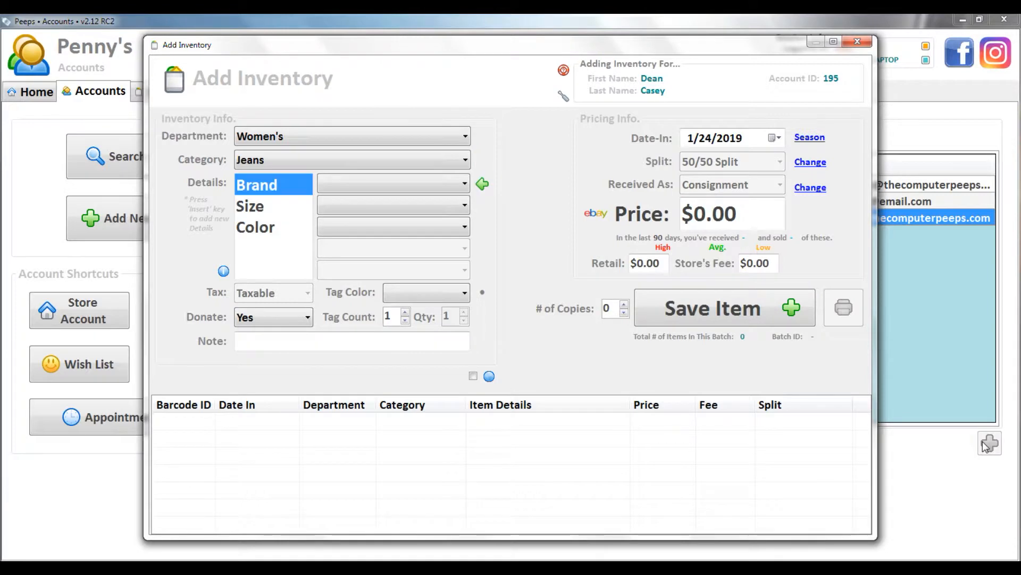
# Set the Women's jeans' brand to Gap, size to 8 and color to Red
pyautogui.write('8')
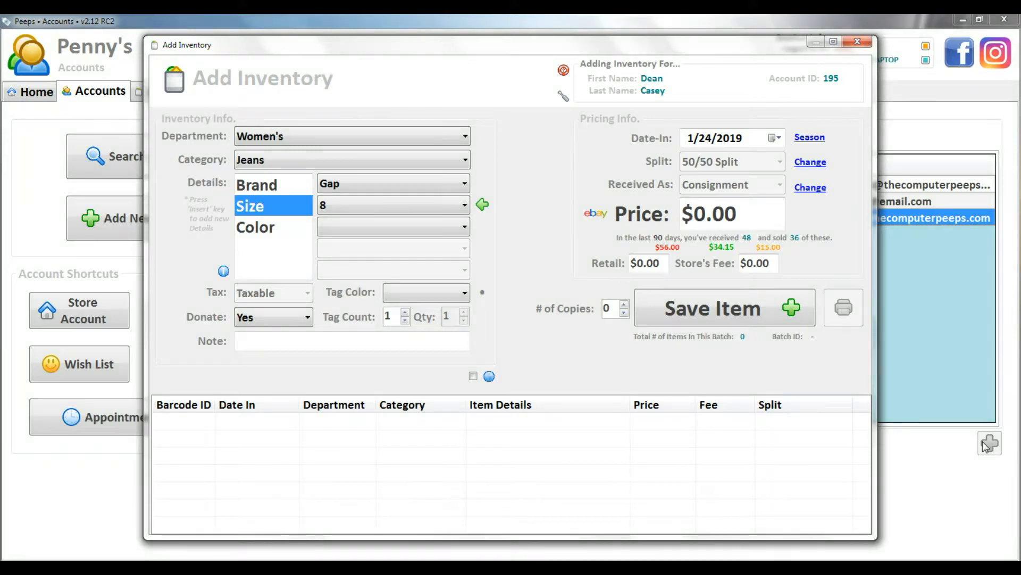
pyautogui.press('Insert')
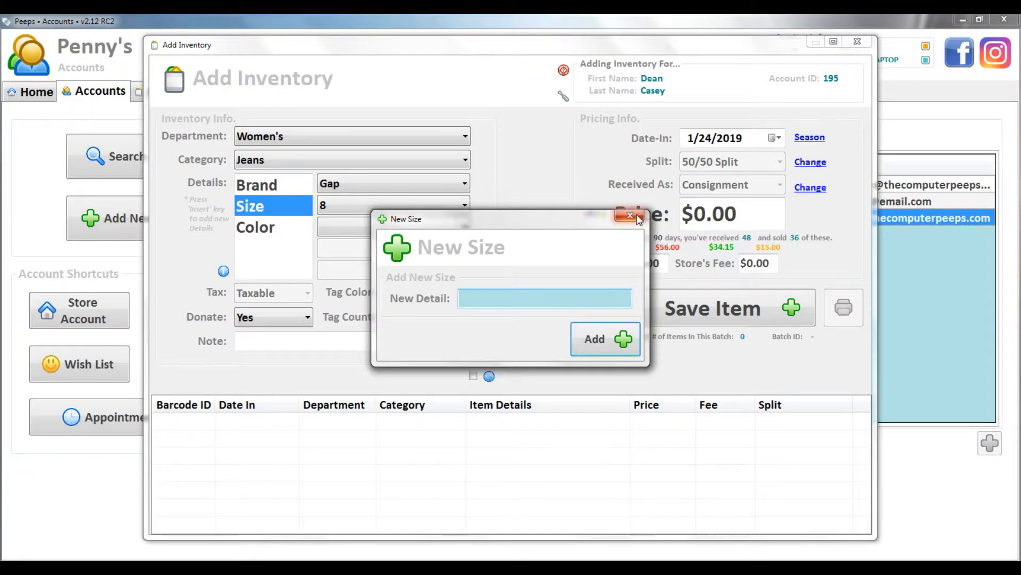
pyautogui.click(621, 215)
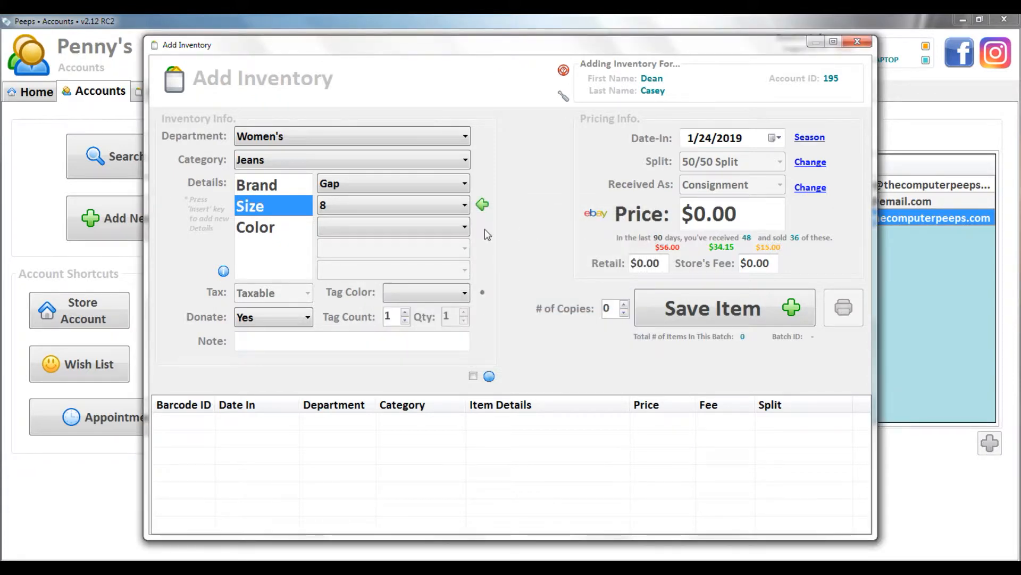
pyautogui.press('Return')
pyautogui.write('Red')
pyautogui.press('Return')
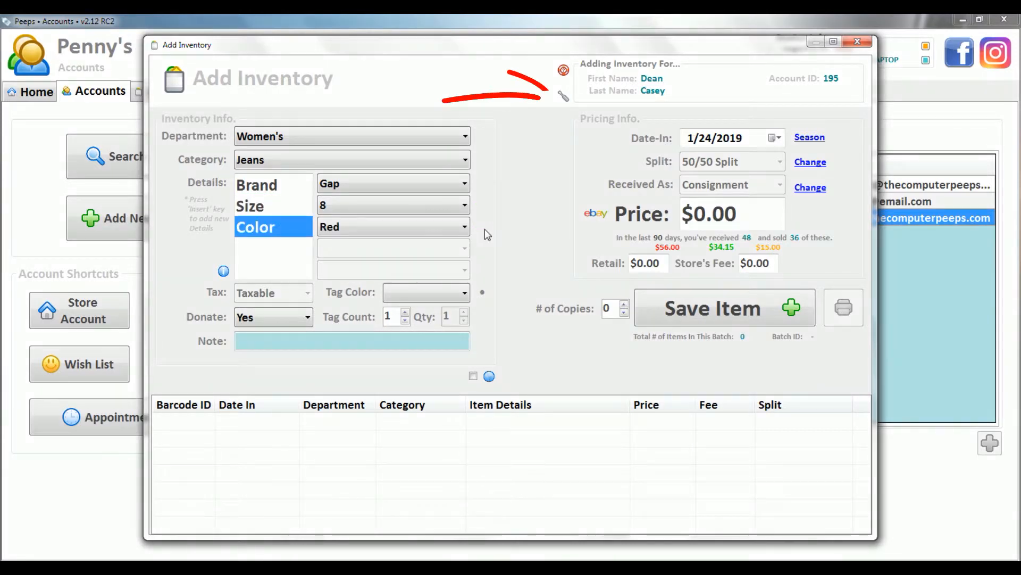
# Toggle the cursor stop for the Note field and save the Add Inventory settings
pyautogui.click(563, 99)
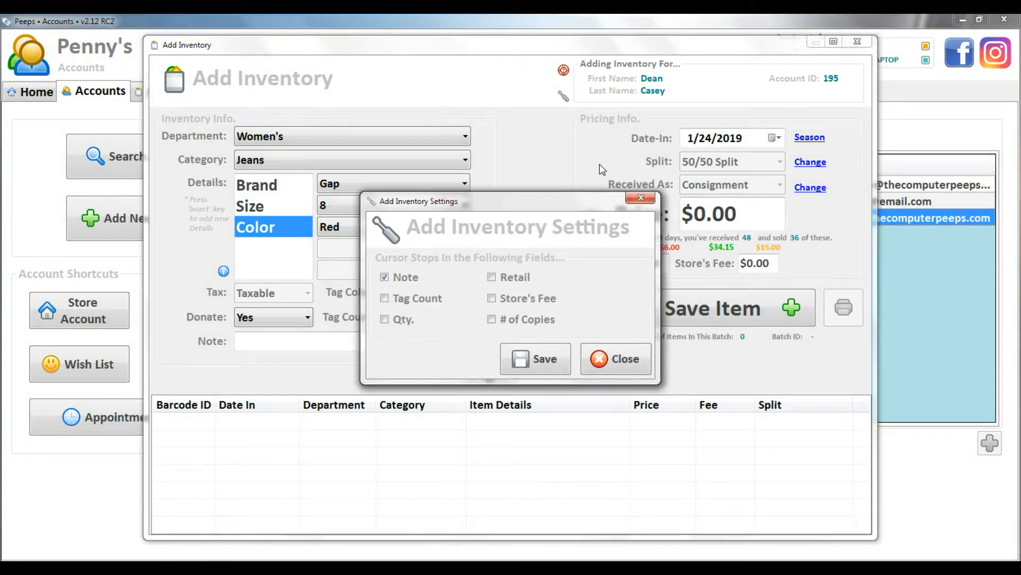
pyautogui.click(413, 281)
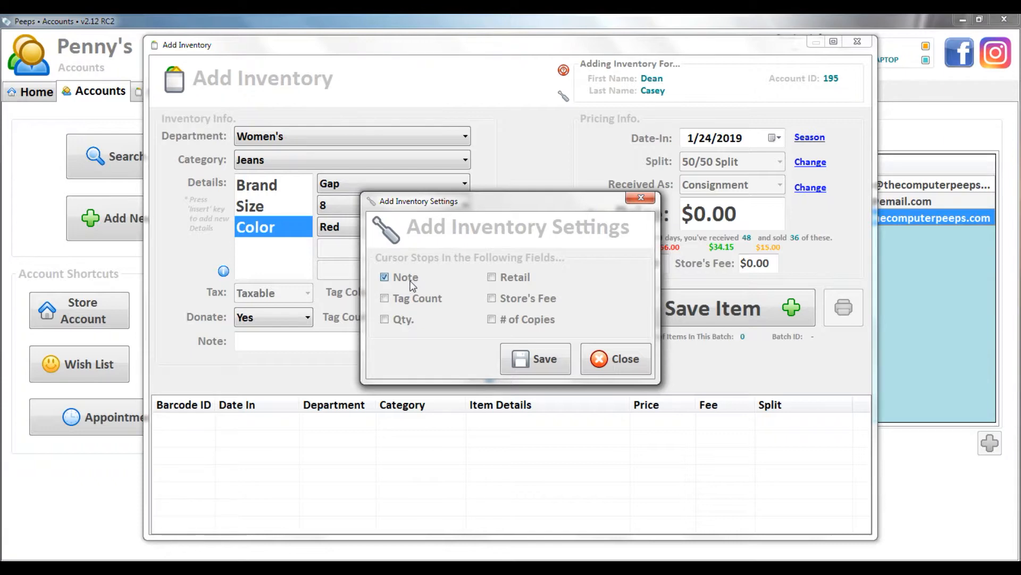
pyautogui.click(535, 365)
pyautogui.click(556, 340)
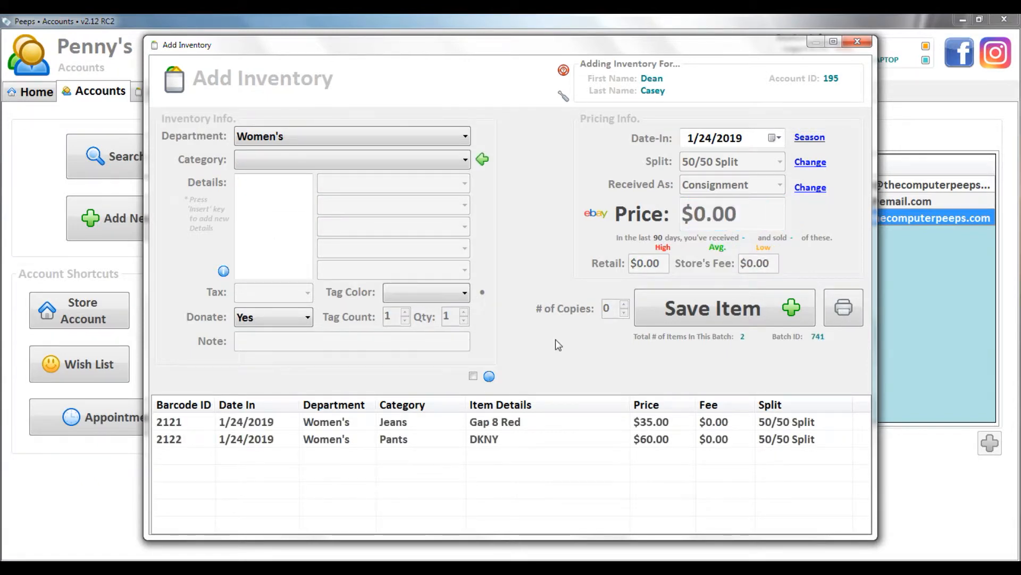
# Add the item alert "This item has a button missing!" to the Women's DKNY pants and save it
pyautogui.rightClick(338, 438)
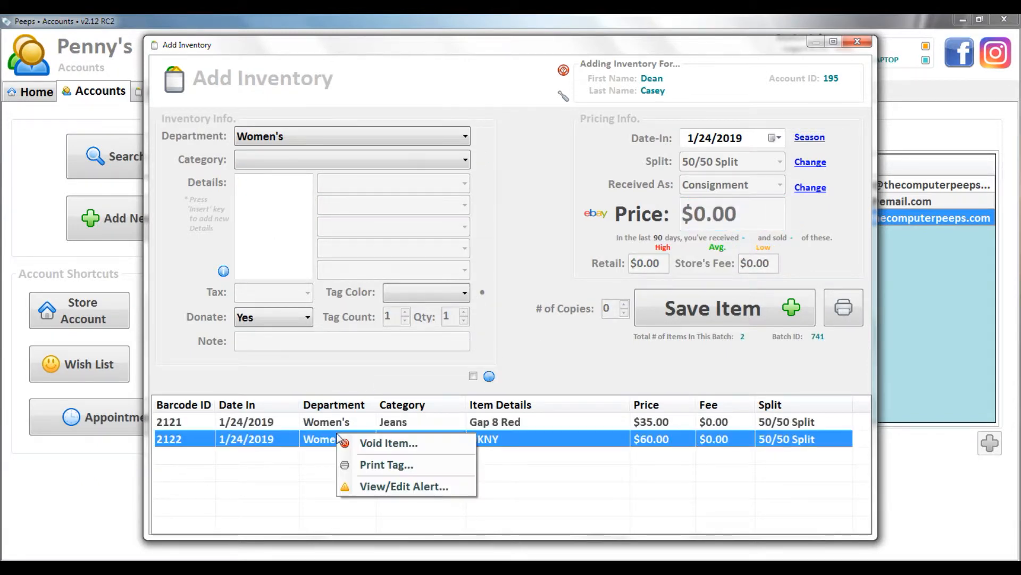
pyautogui.click(416, 484)
pyautogui.write('T')
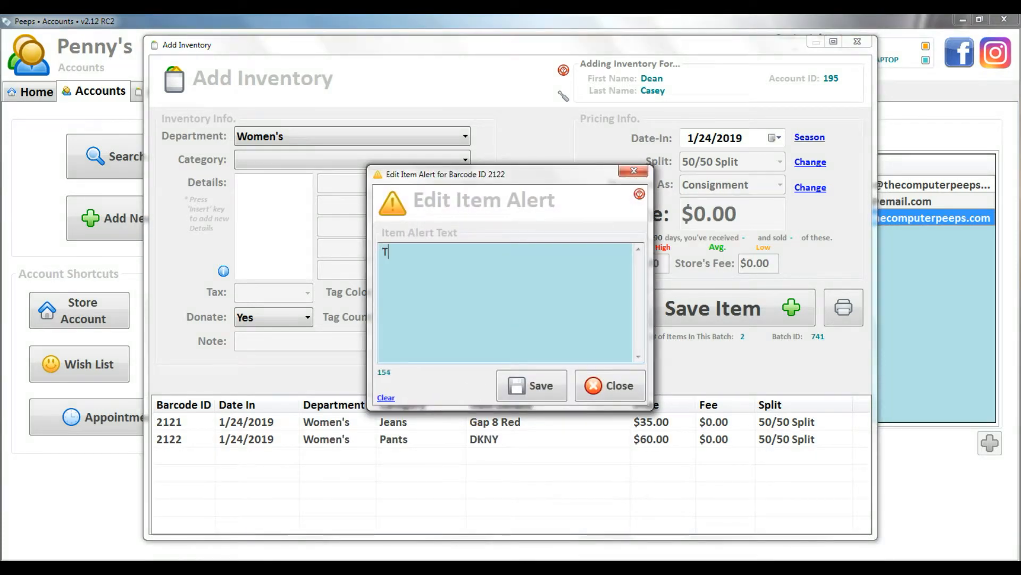
pyautogui.write('his item has a button missing!')
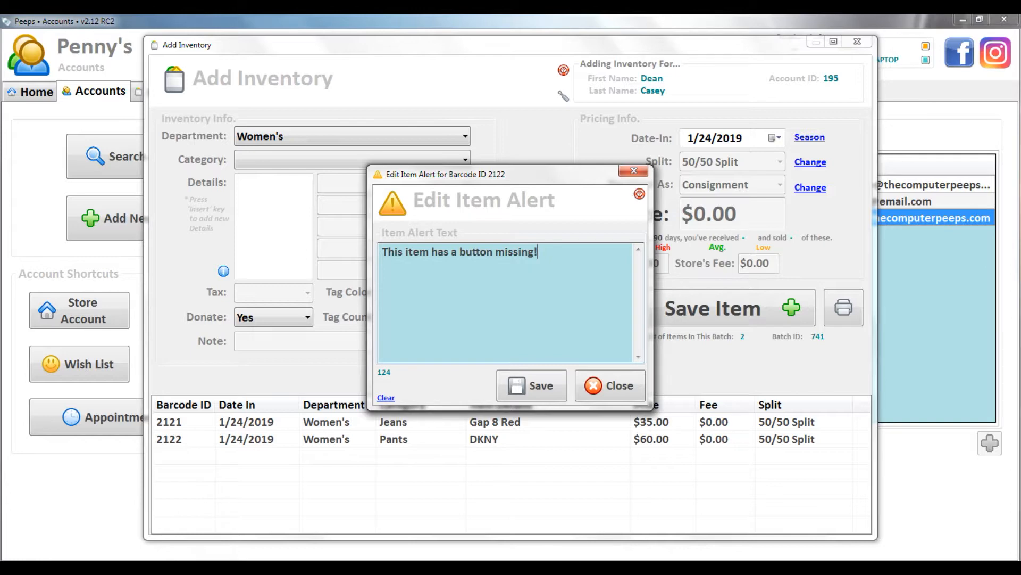
pyautogui.click(541, 395)
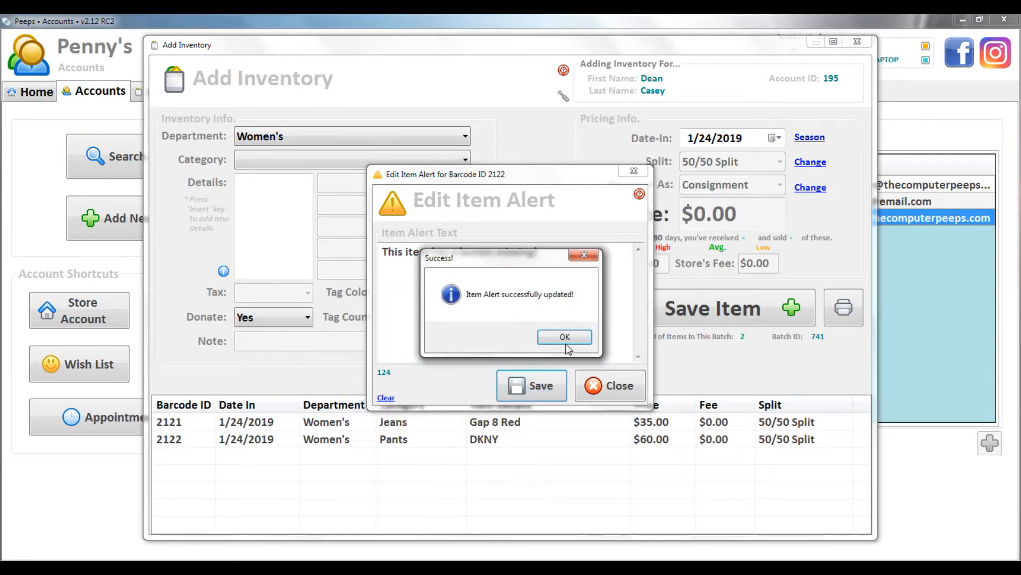
pyautogui.click(563, 338)
# Enter barcode 2122 as an item in a point-of-sale transaction to check its alert
pyautogui.write('2122')
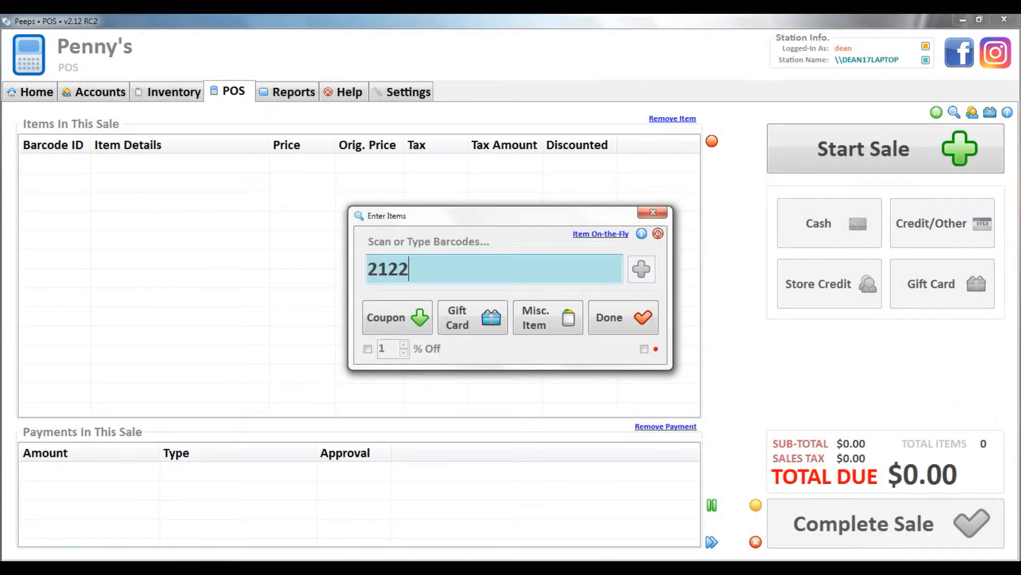
pyautogui.press('Return')
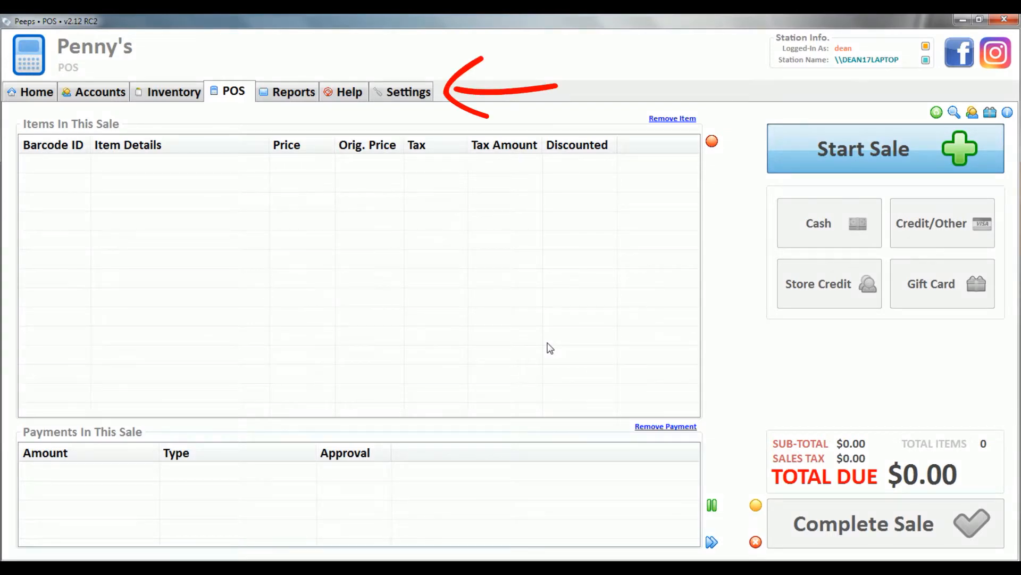
# Open the inventory departments, categories and details settings and select the Women's department
pyautogui.click(396, 97)
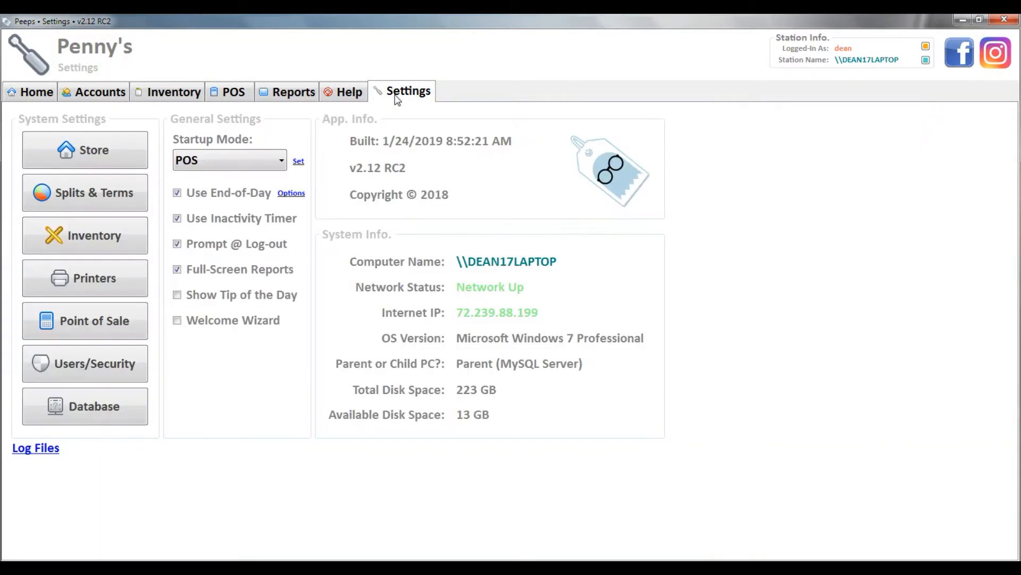
pyautogui.click(104, 242)
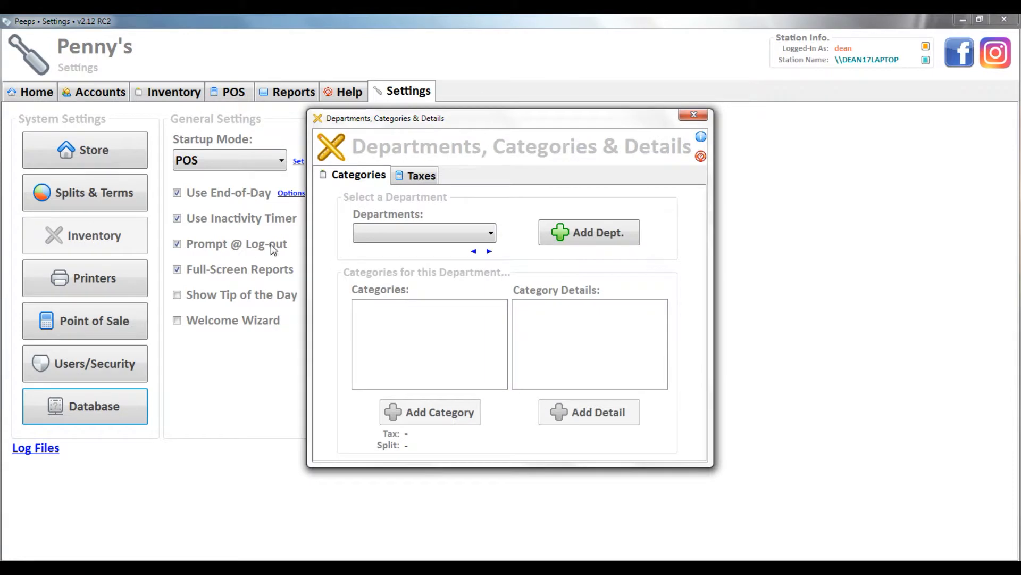
pyautogui.click(365, 230)
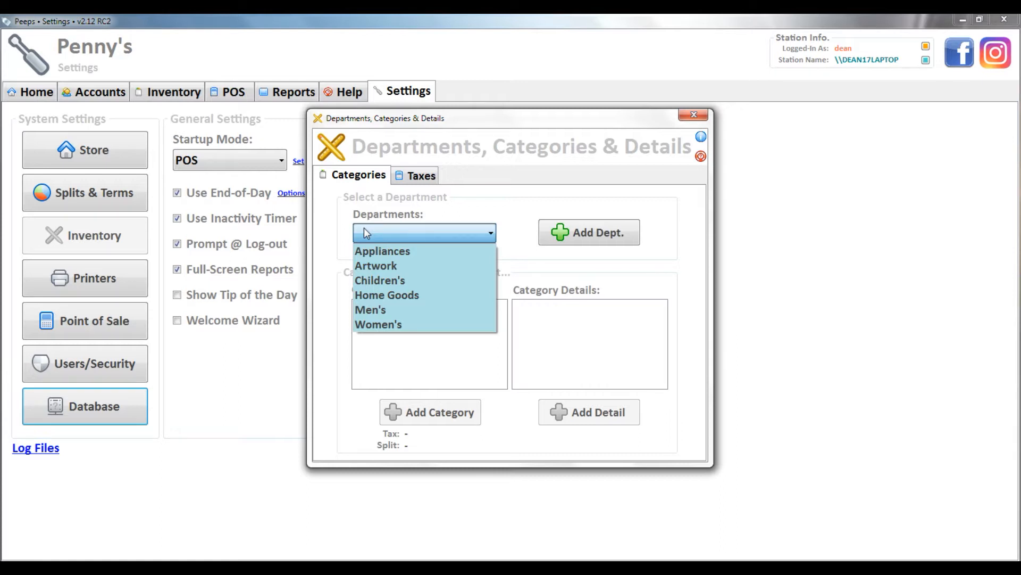
pyautogui.click(369, 325)
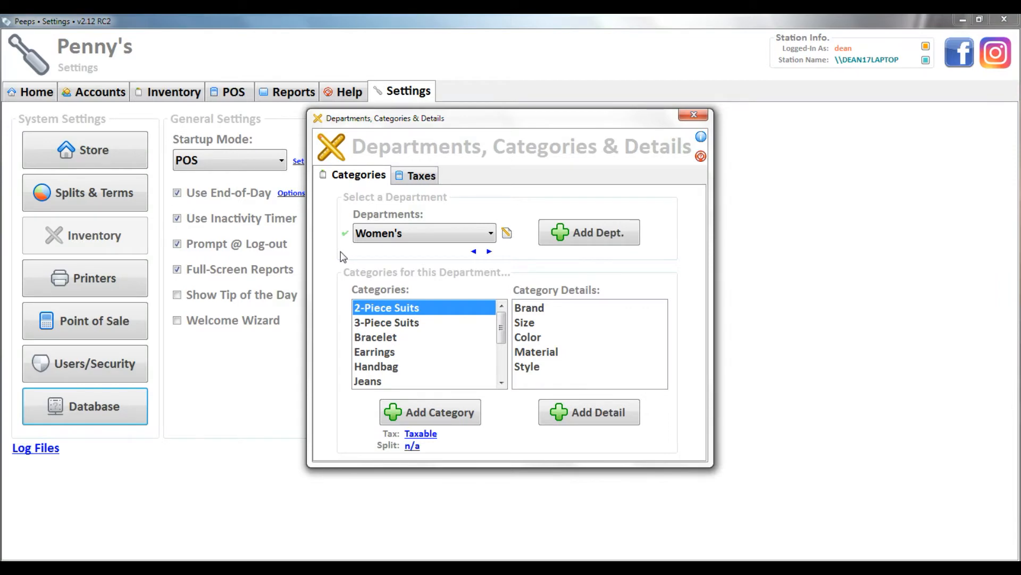
# Assign the 70/30 Split to the Women's Earrings category, save it and close the split settings
pyautogui.click(374, 351)
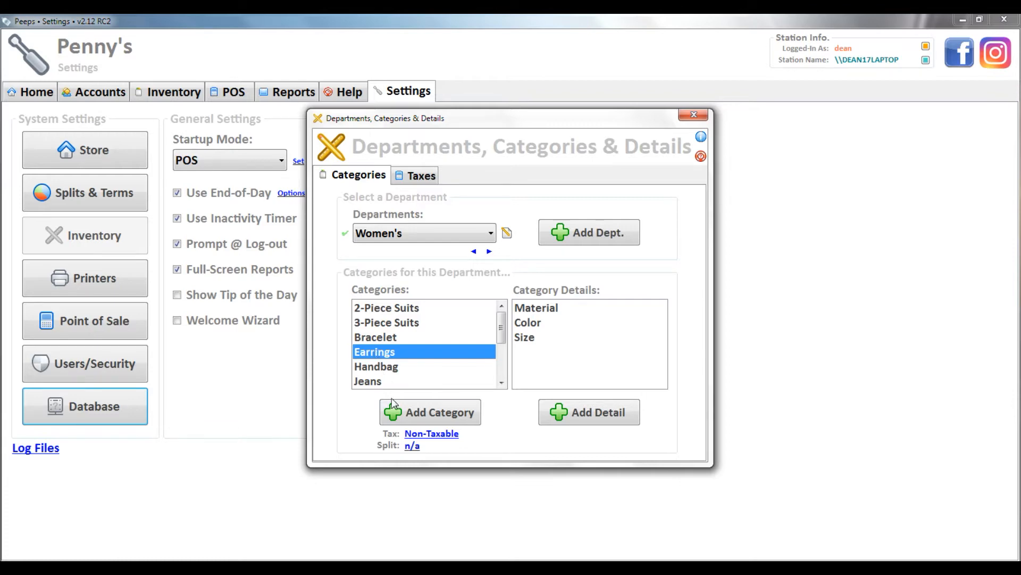
pyautogui.click(413, 446)
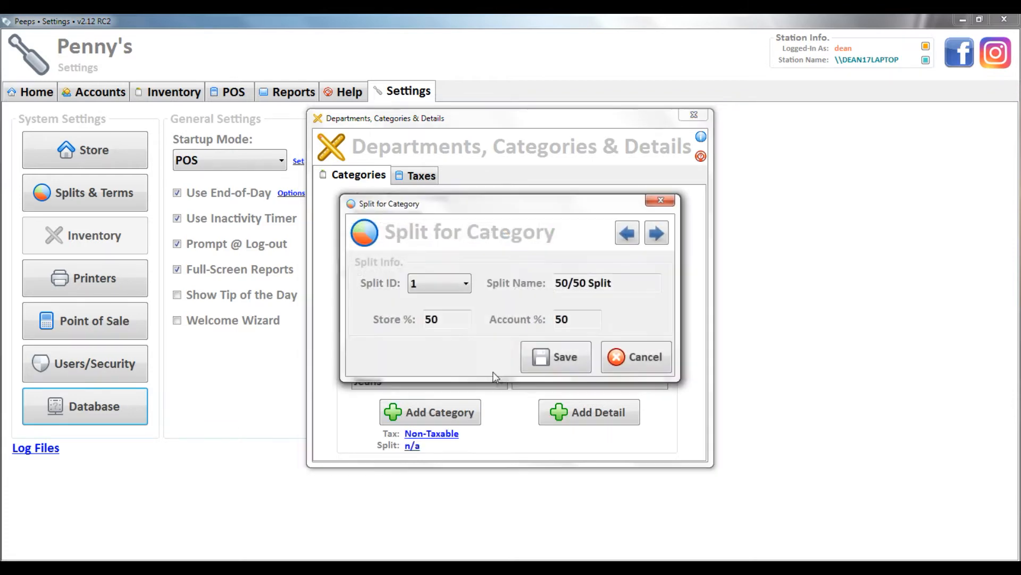
pyautogui.click(658, 234)
pyautogui.click(657, 234)
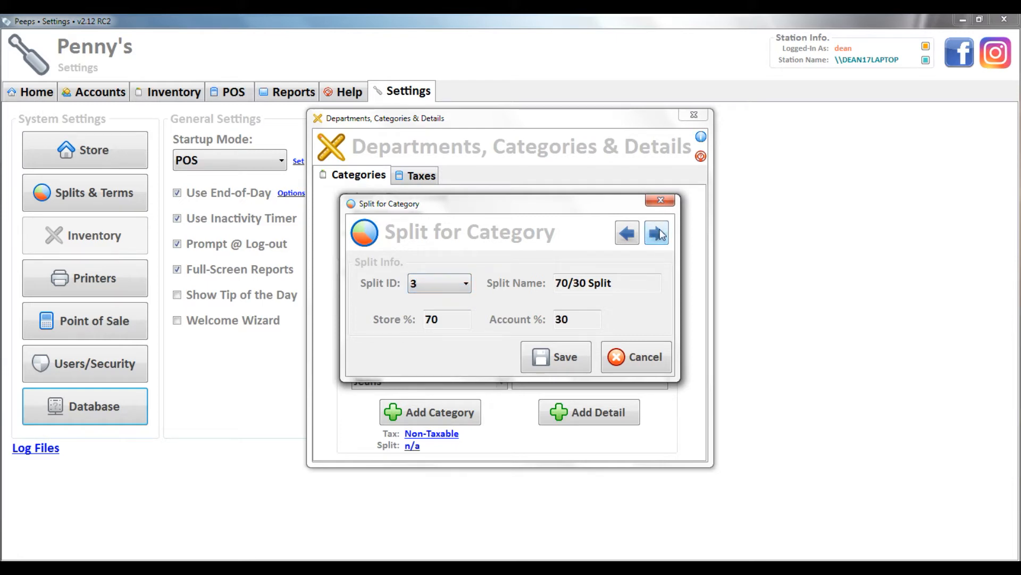
pyautogui.click(571, 360)
pyautogui.click(574, 339)
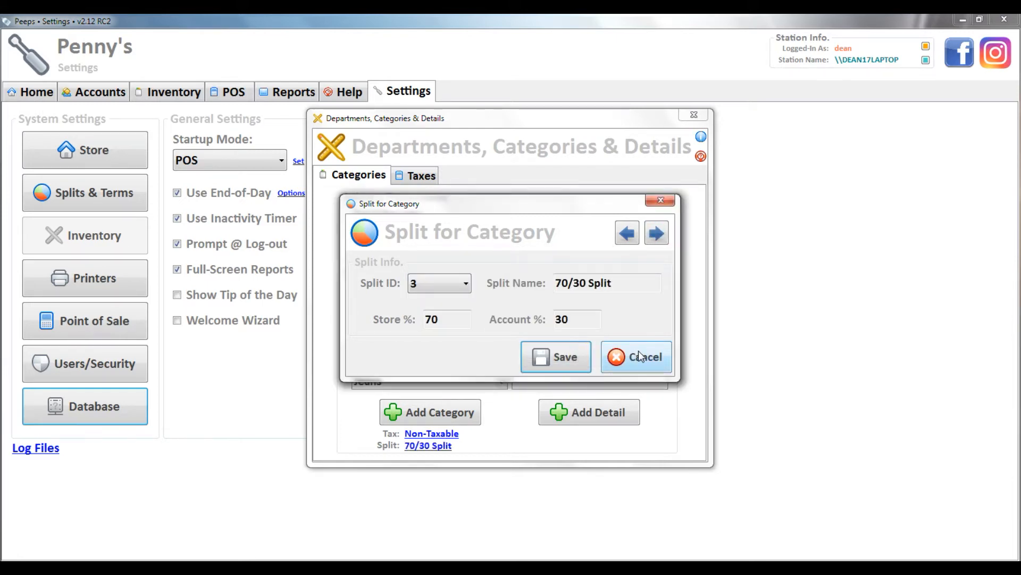
pyautogui.click(636, 359)
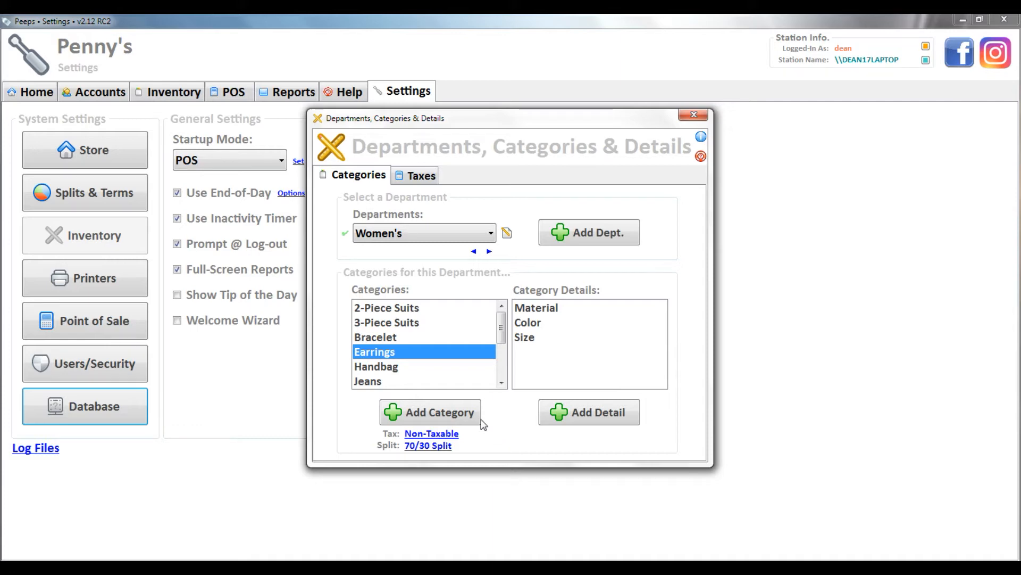
# Review the tax, split and details settings of the Women's Bracelet, Earrings and Handbag categories
pyautogui.click(392, 338)
pyautogui.click(392, 350)
pyautogui.click(397, 367)
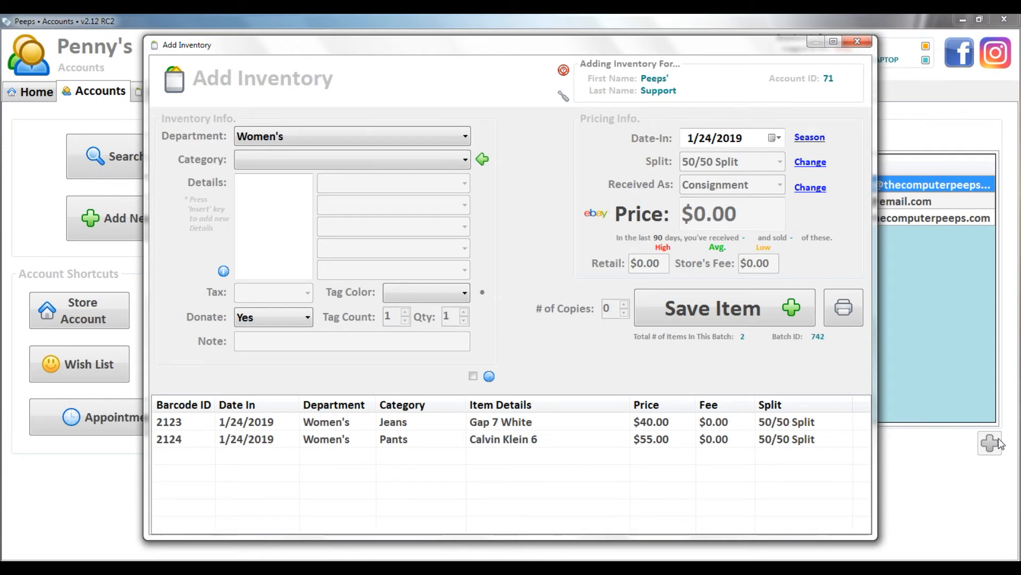
# Set the Date-In for the new inventory item to 3/4/2019
pyautogui.click(775, 138)
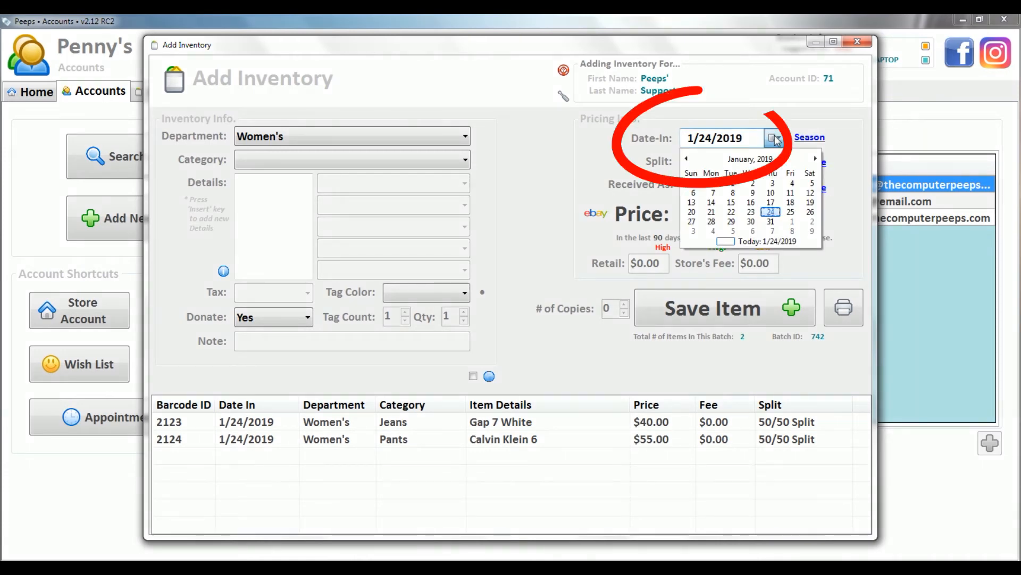
pyautogui.click(815, 158)
pyautogui.click(815, 159)
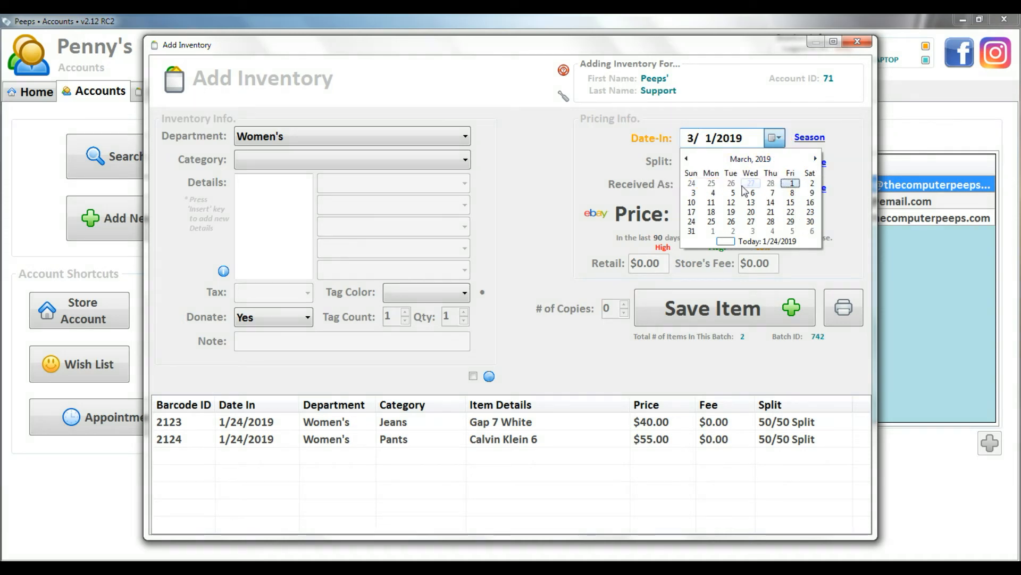
pyautogui.click(713, 193)
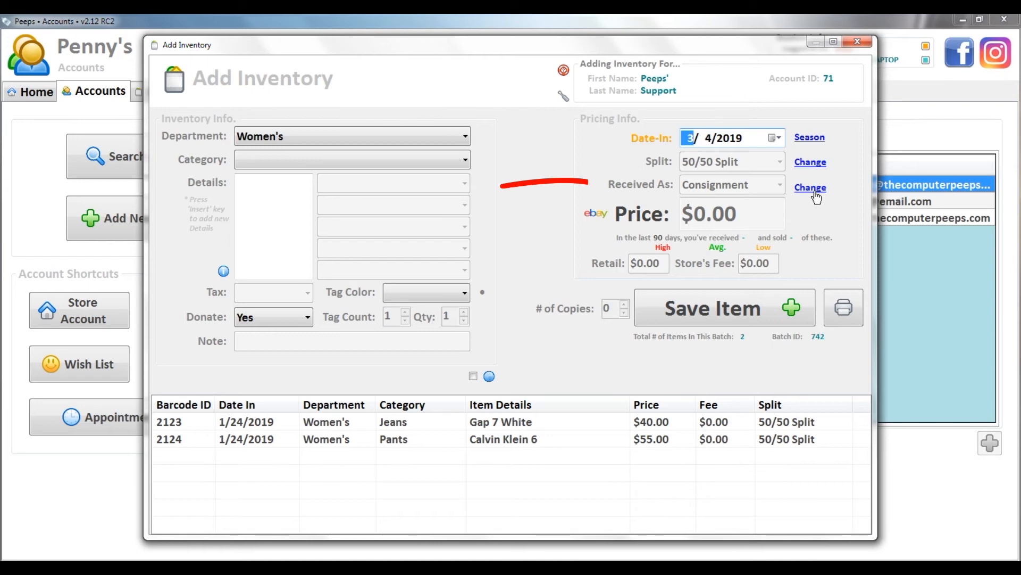
# Change how the new item is received from consignment to Buy Outright
pyautogui.click(780, 187)
pyautogui.click(779, 189)
pyautogui.click(749, 211)
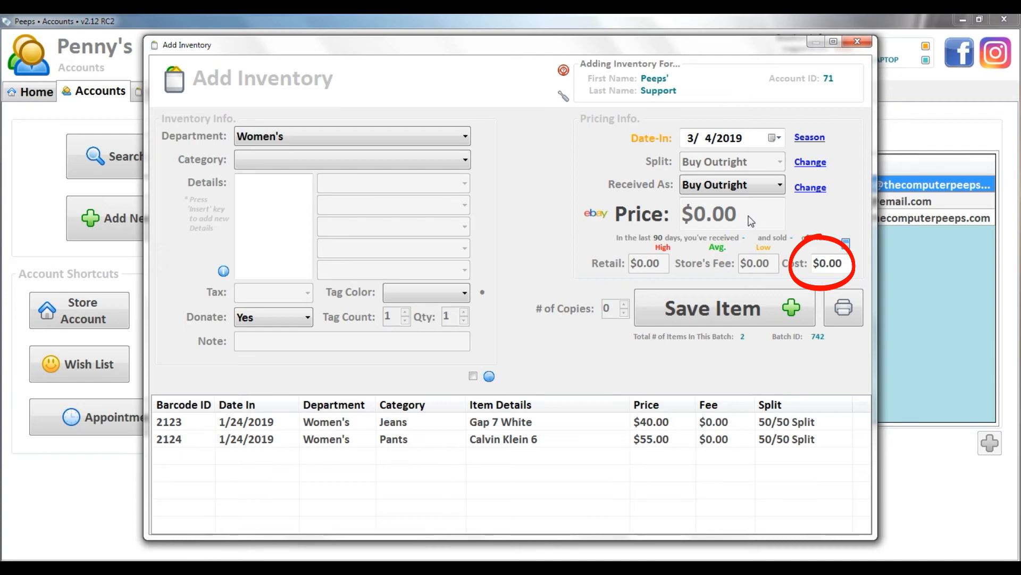
# Set the Women's item's category to Jeans and its brand to DKNY
pyautogui.click(456, 161)
pyautogui.click(415, 207)
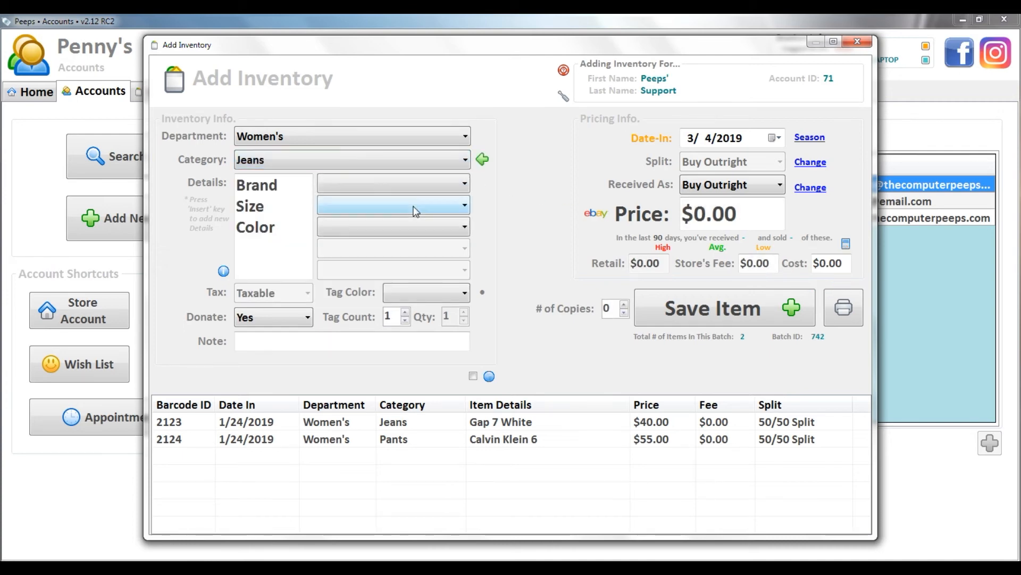
pyautogui.write('DKNY')
pyautogui.press('Tab')
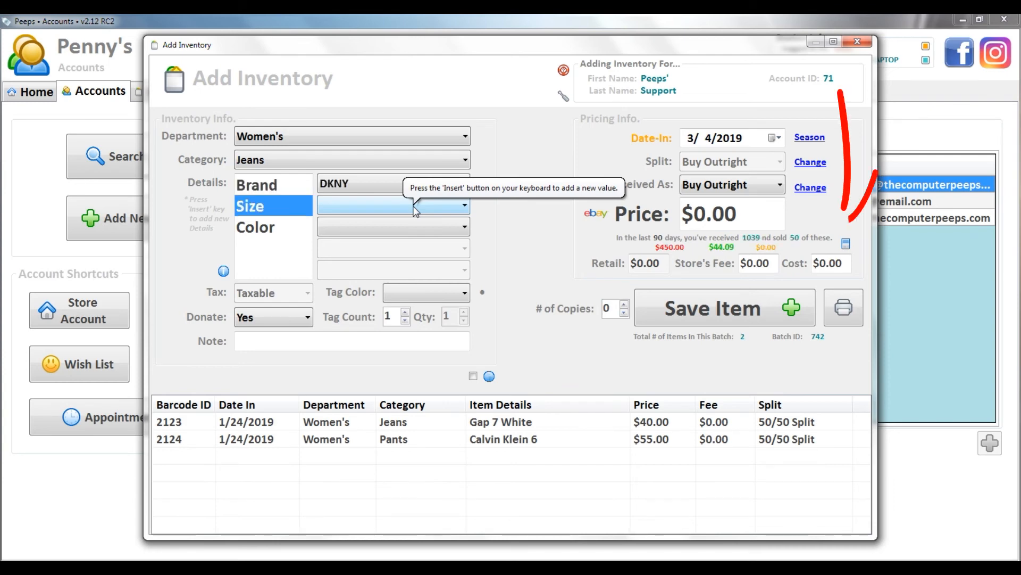
# Calculate the buy outright amount for a $35 price and apply the 30% cost to the jeans
pyautogui.click(846, 244)
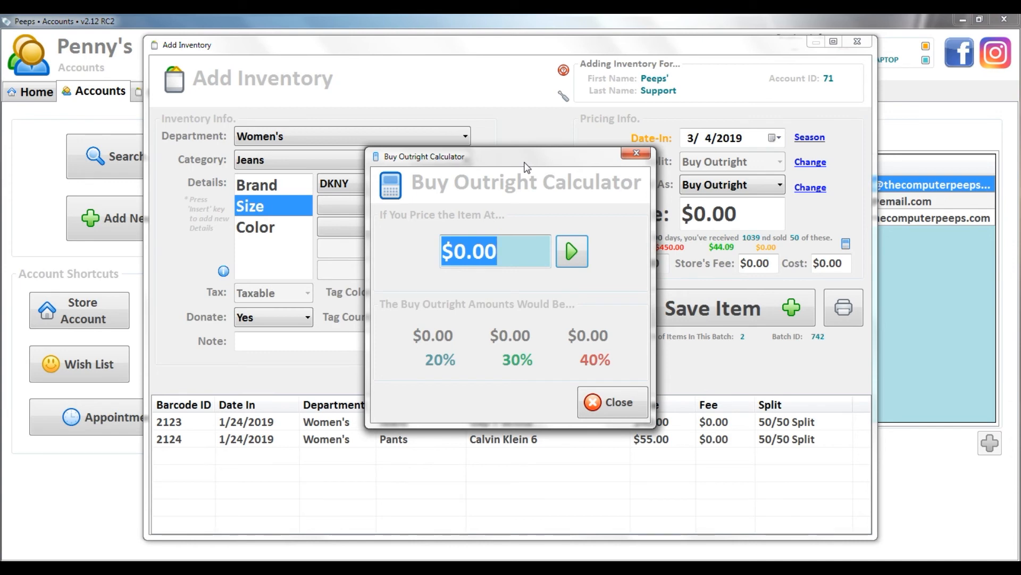
pyautogui.write('35')
pyautogui.press('Return')
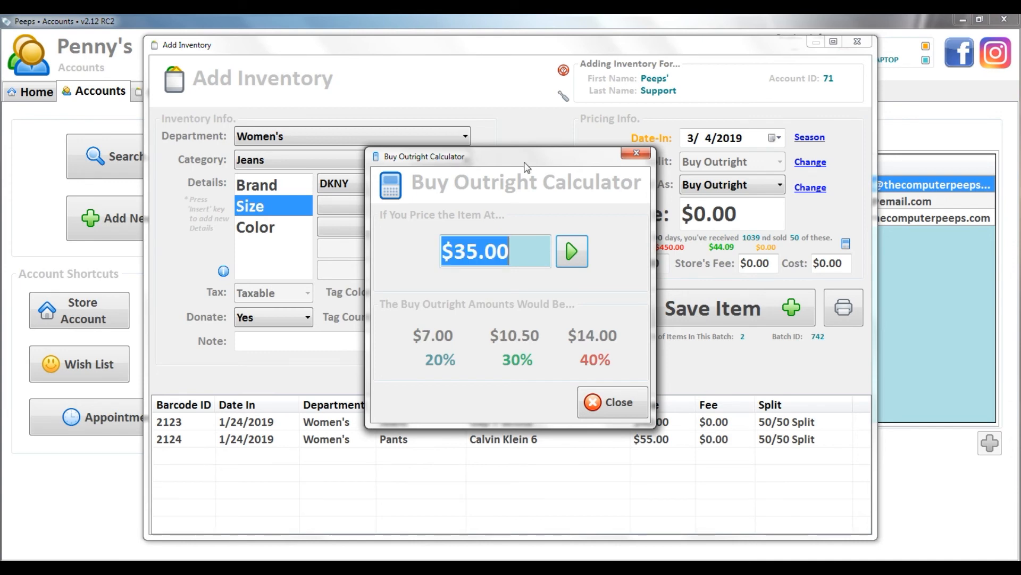
pyautogui.click(516, 359)
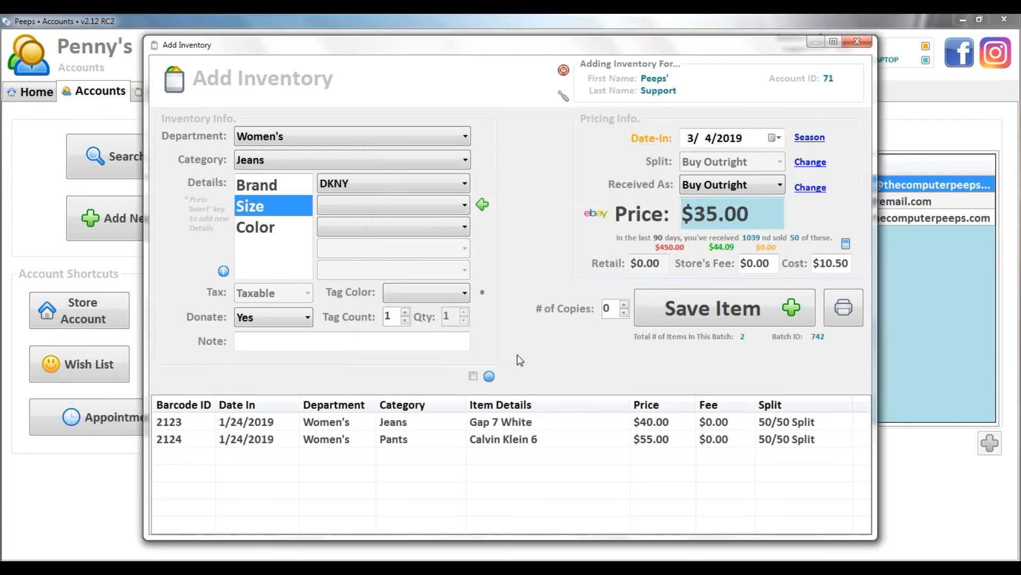